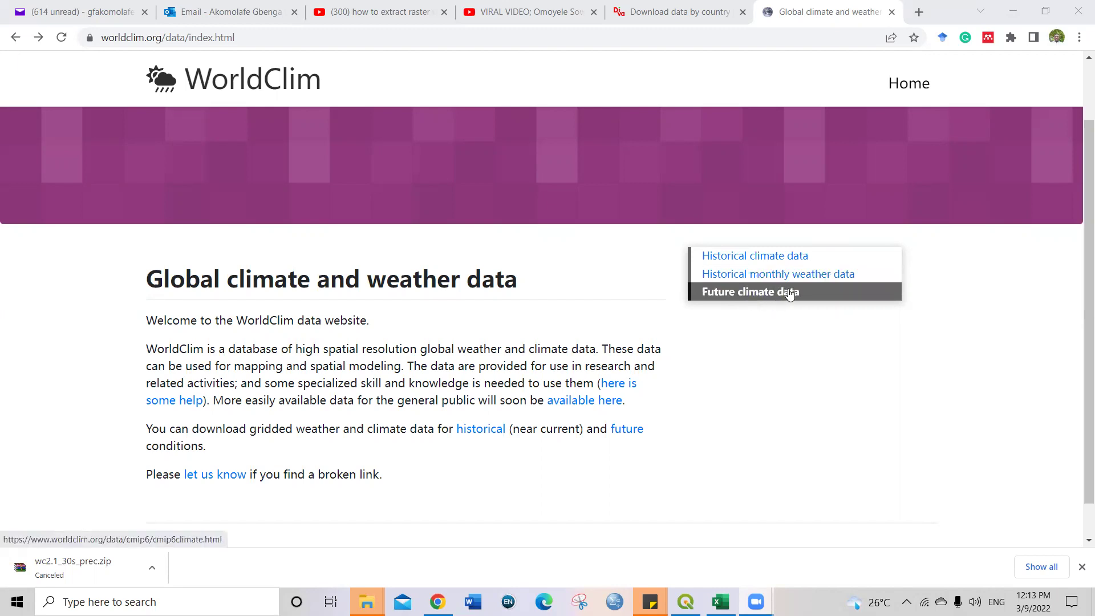
# Open WorldClim's Historical climate data page and scroll through its monthly, bioclimatic and elevation tables
pyautogui.click(752, 262)
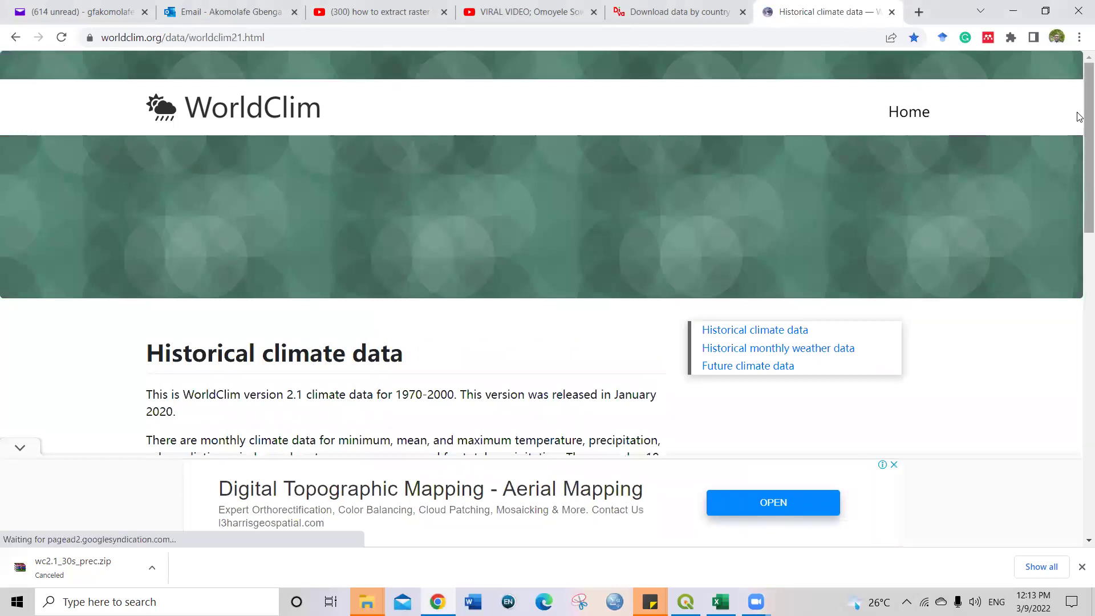
pyautogui.moveTo(1079, 137); pyautogui.dragTo(1079, 256)
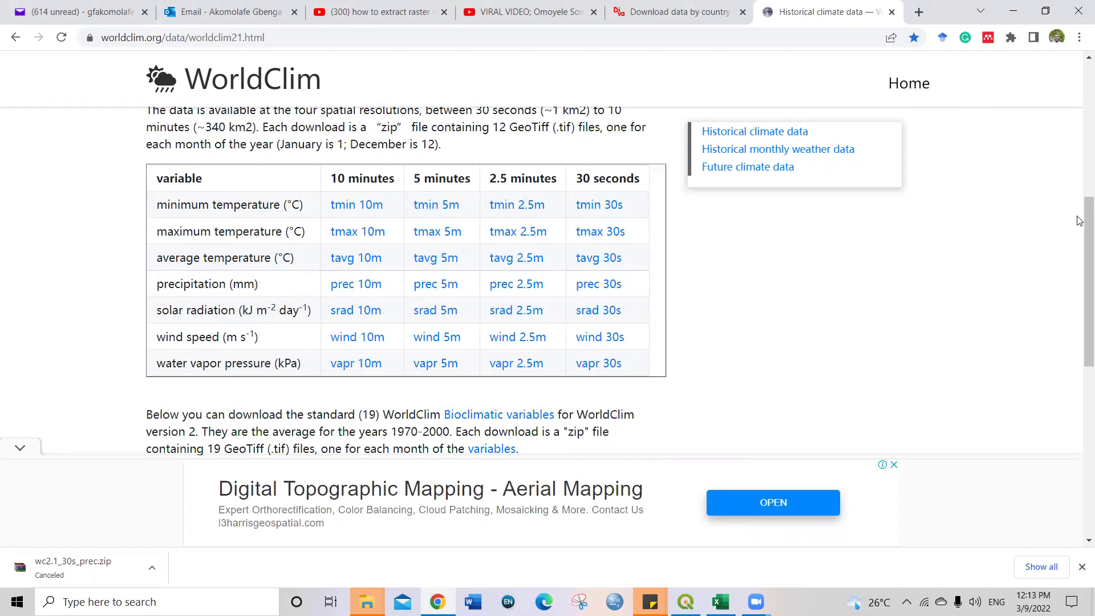
pyautogui.moveTo(1078, 233); pyautogui.dragTo(1078, 299)
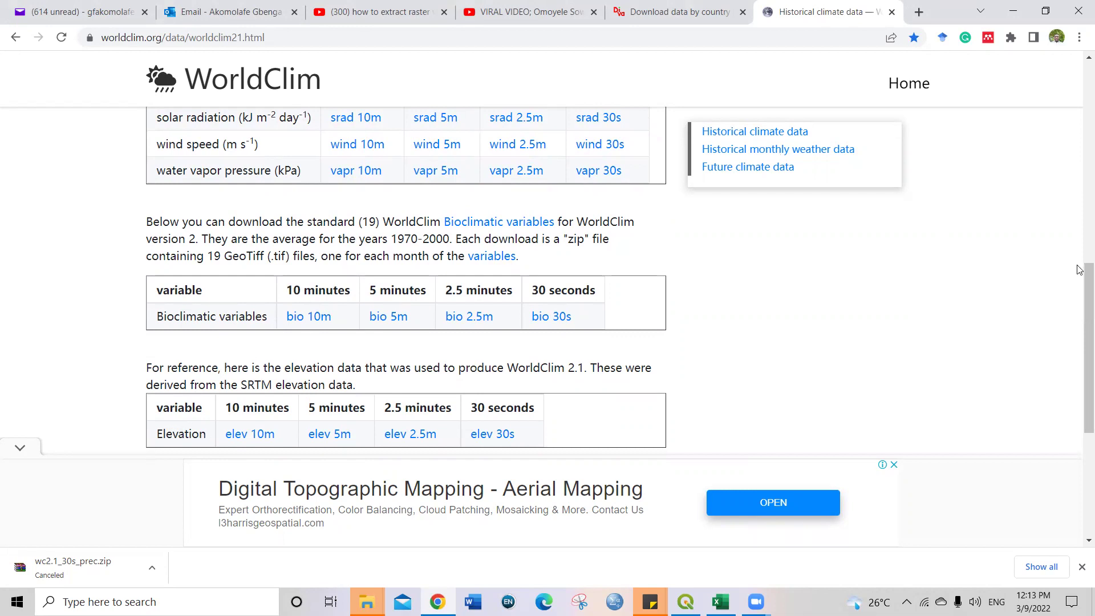
pyautogui.moveTo(1079, 268); pyautogui.dragTo(1079, 181)
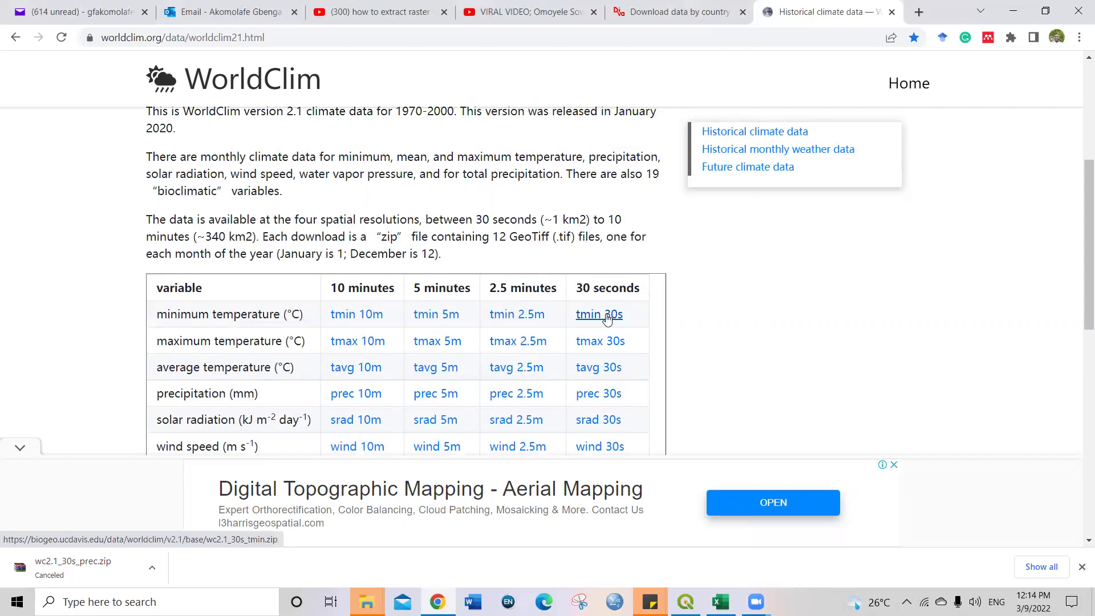
# Start the wc2.1_30s_tmin.zip download, cancel it, and return to the top of the page
pyautogui.click(607, 318)
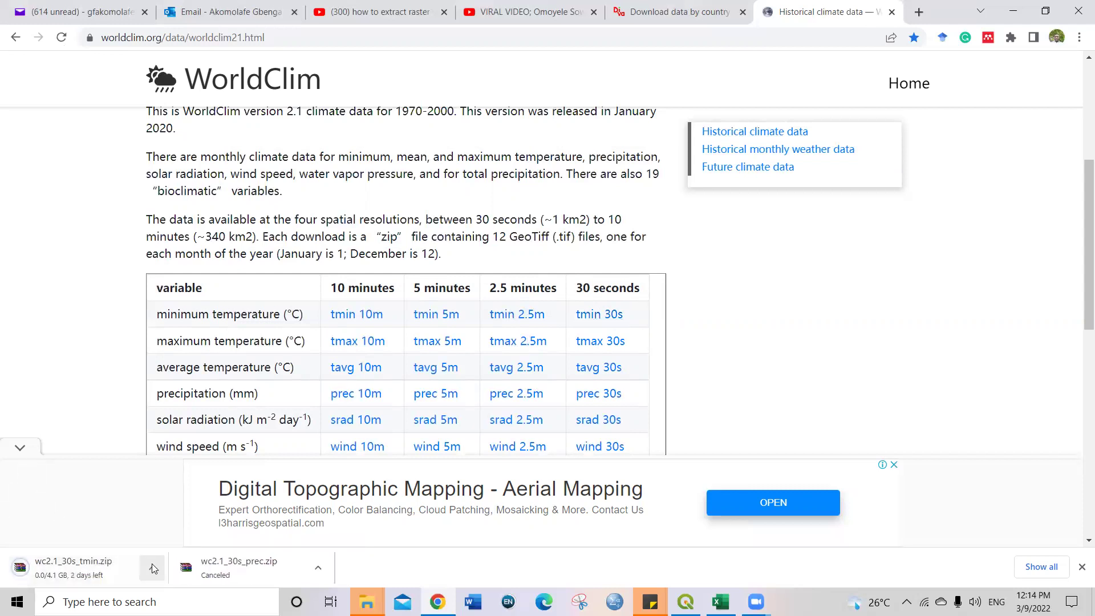
pyautogui.click(151, 564)
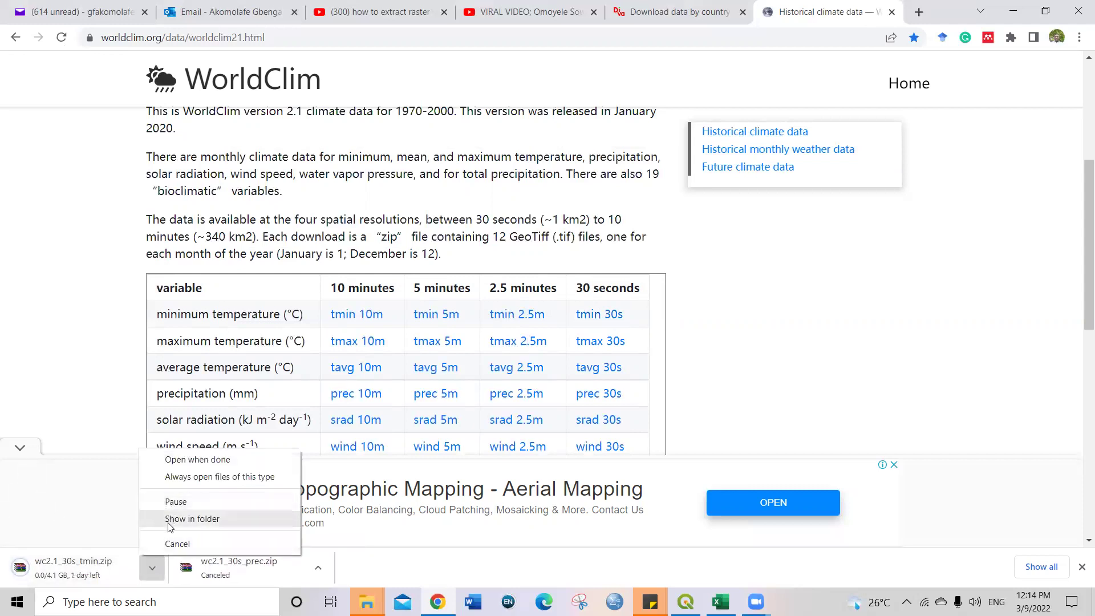
pyautogui.click(170, 544)
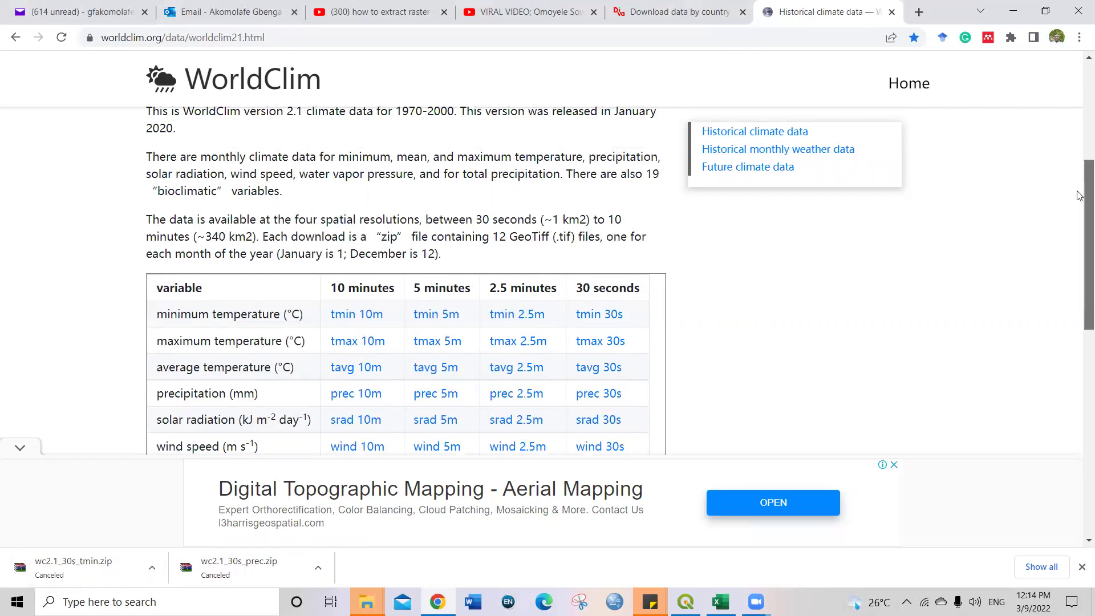
pyautogui.moveTo(1079, 195); pyautogui.dragTo(1078, 302)
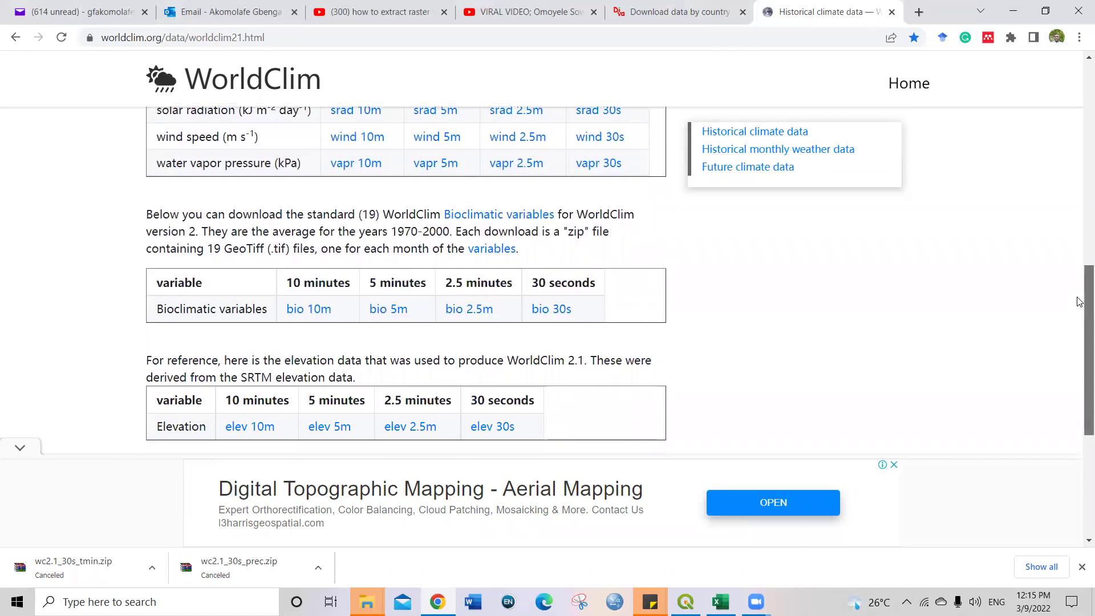
pyautogui.moveTo(1079, 302); pyautogui.dragTo(1079, 93)
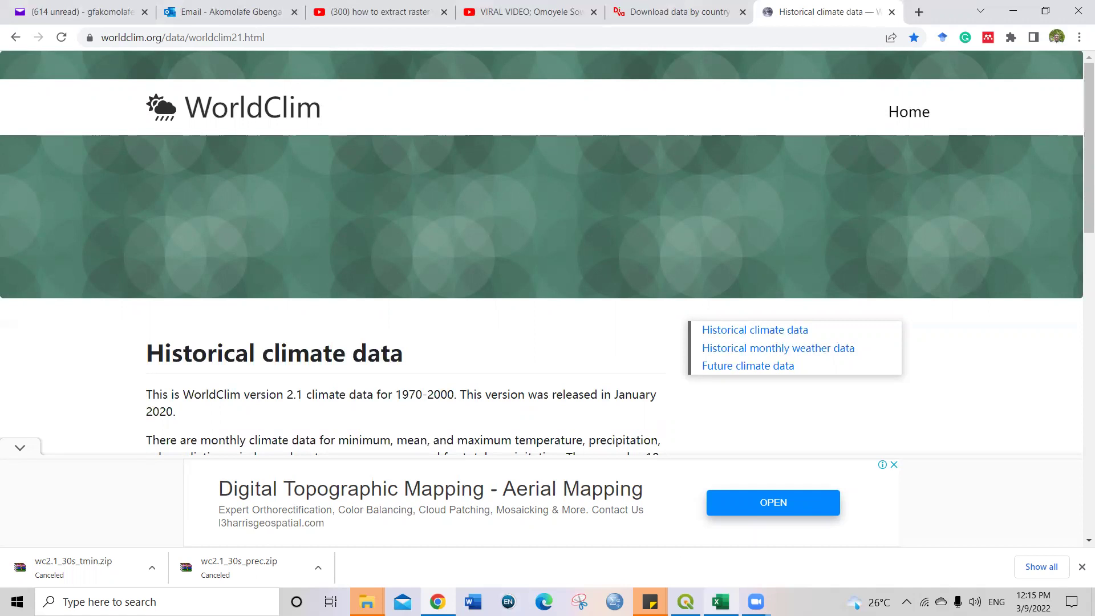
# Bring Points.csv up in Excel and scroll through its C.afer x and y records
pyautogui.click(720, 602)
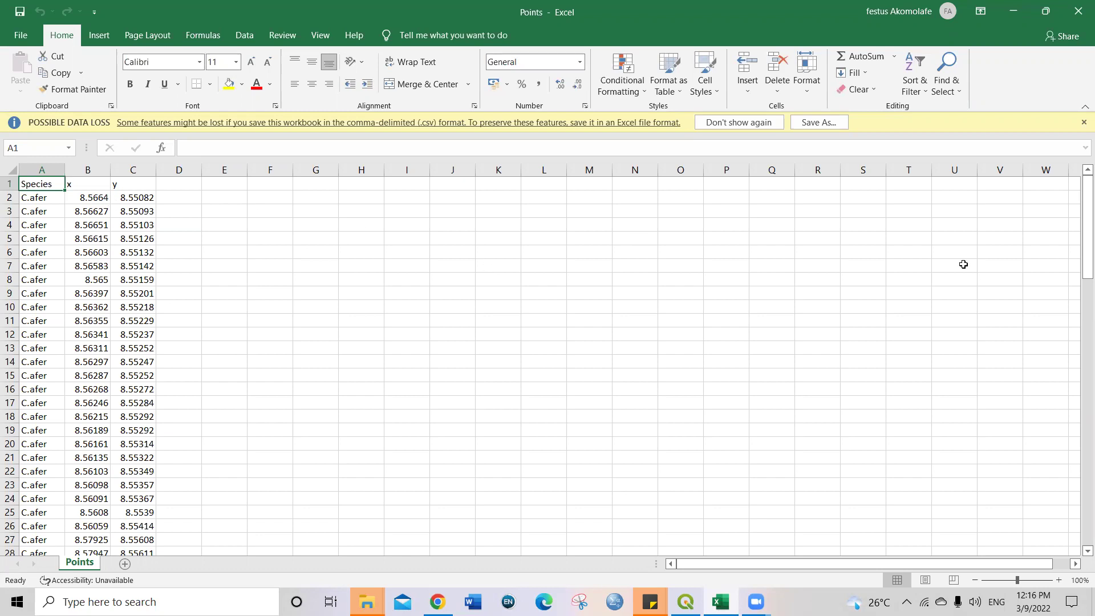
pyautogui.moveTo(1081, 218); pyautogui.dragTo(1080, 515)
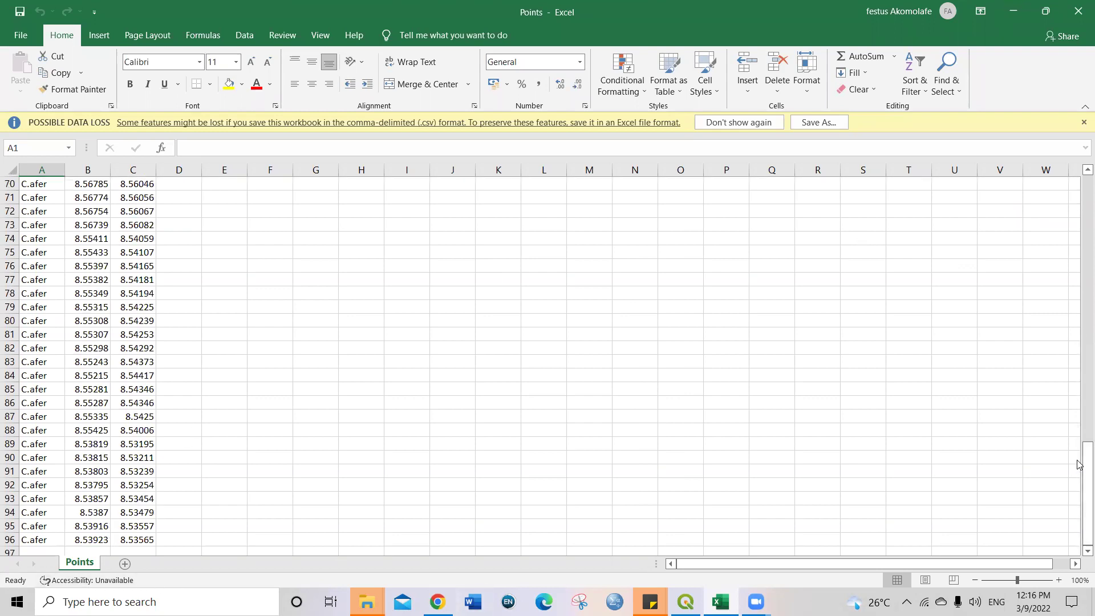
pyautogui.click(1080, 316)
pyautogui.moveTo(1078, 299); pyautogui.dragTo(1077, 182)
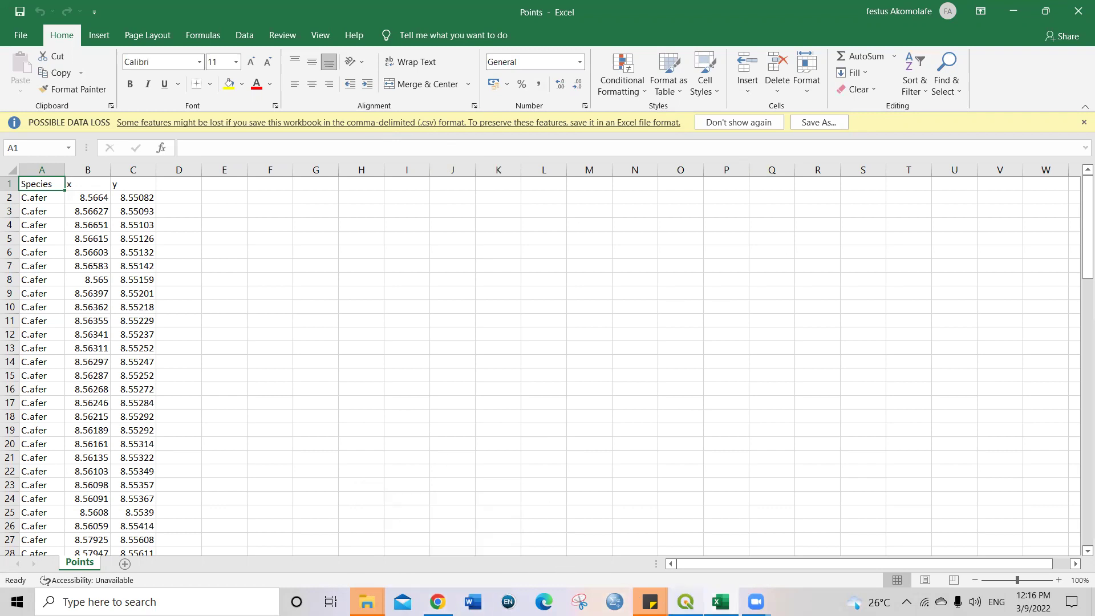
# Switch to the empty QGIS Untitled Project and open the Layer > Add Layer menu
pyautogui.click(685, 602)
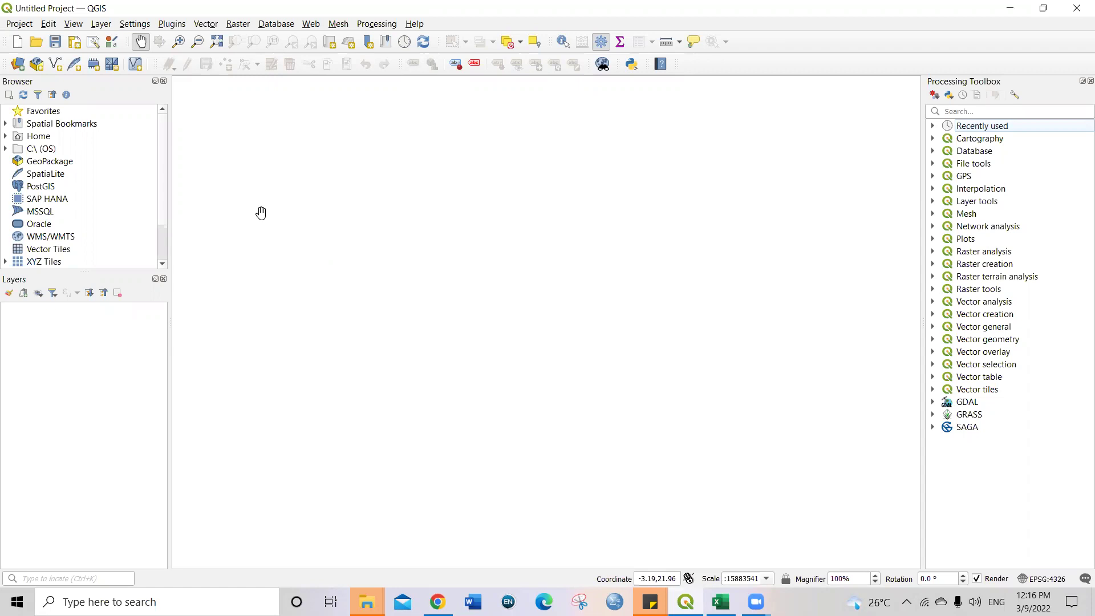
pyautogui.click(108, 27)
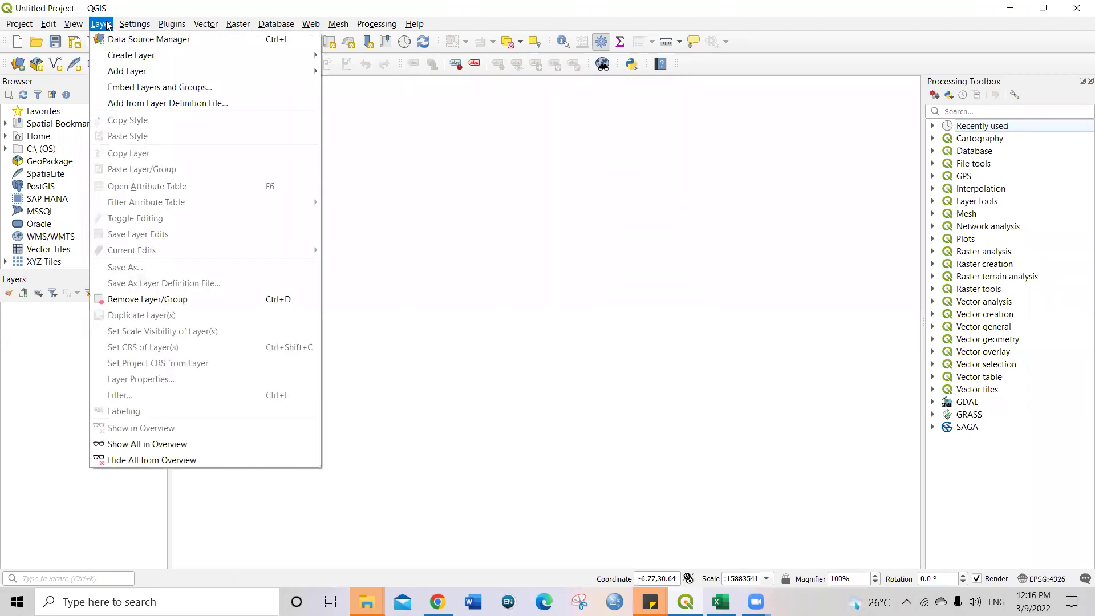
pyautogui.moveTo(169, 78)
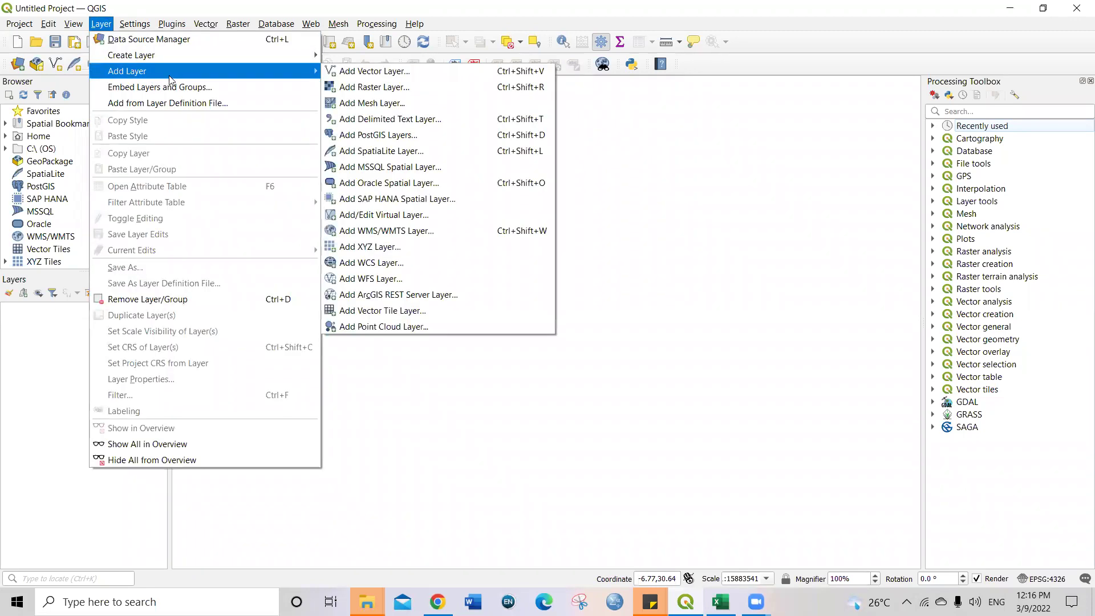
# Add the bio1_26 raster from the RASTER folder as a layer in the project
pyautogui.click(374, 87)
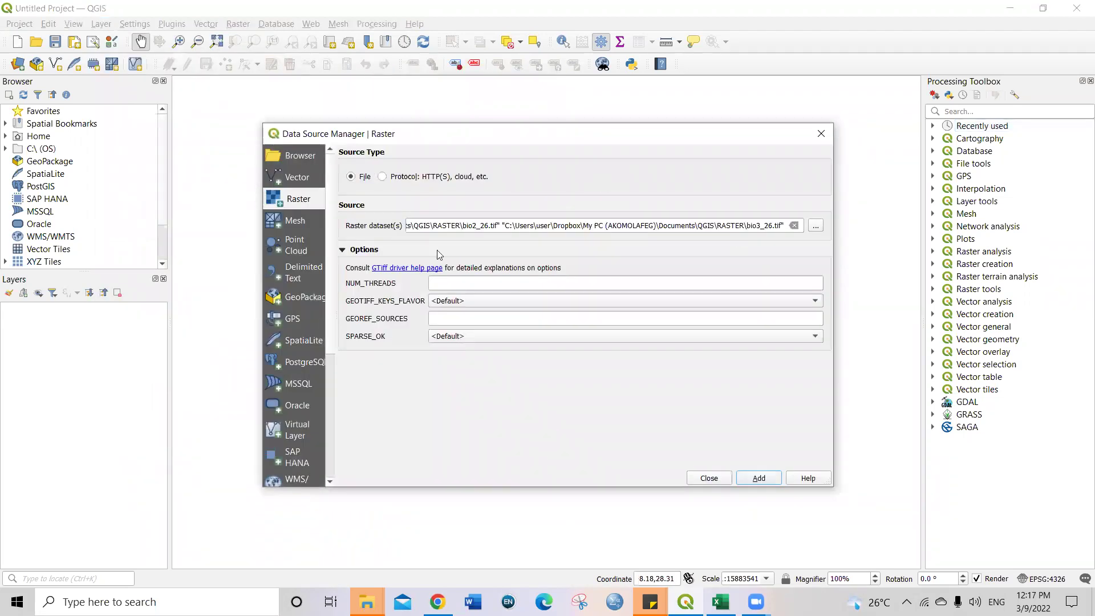
pyautogui.click(815, 226)
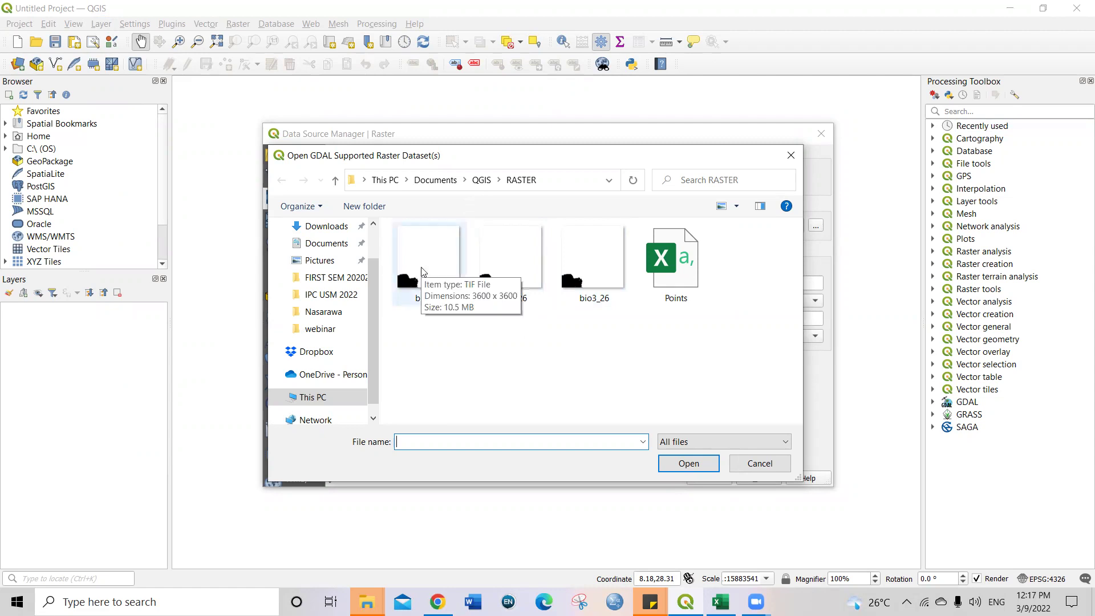
pyautogui.click(423, 272)
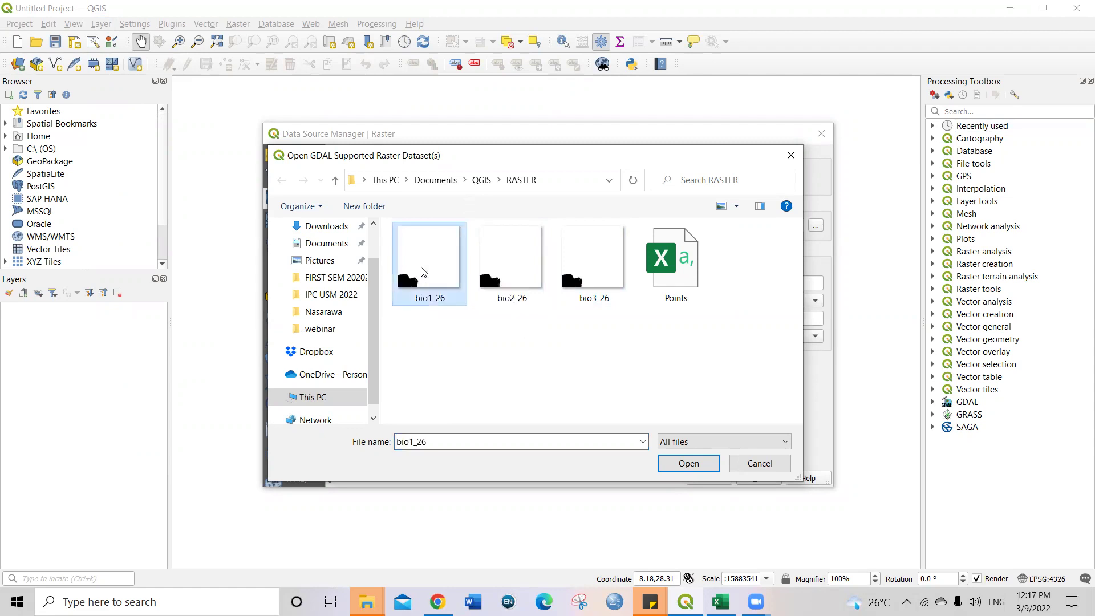
pyautogui.click(683, 465)
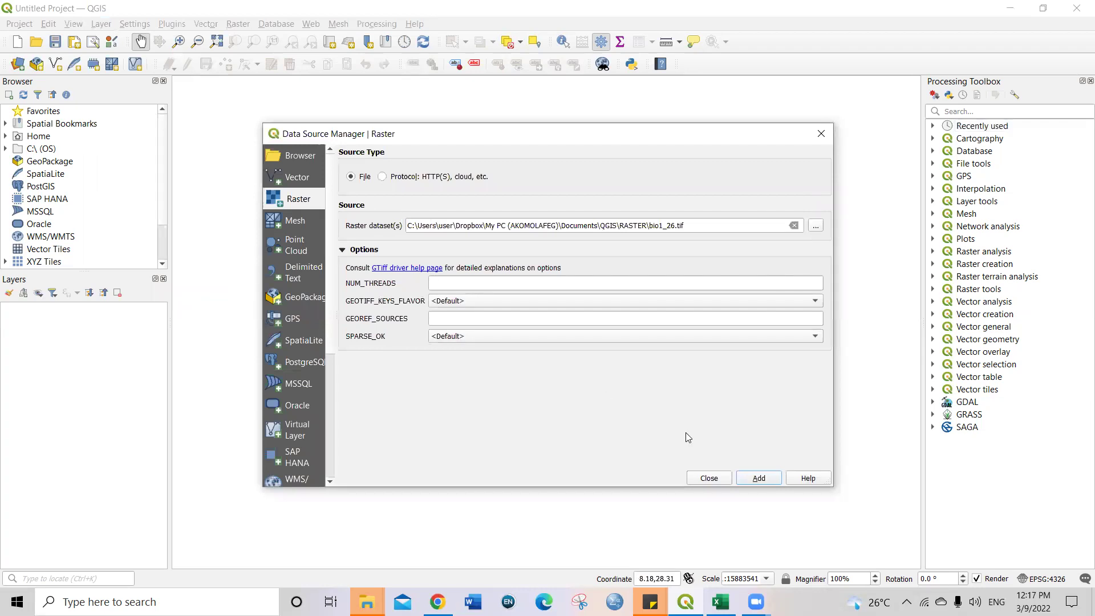
pyautogui.click(757, 479)
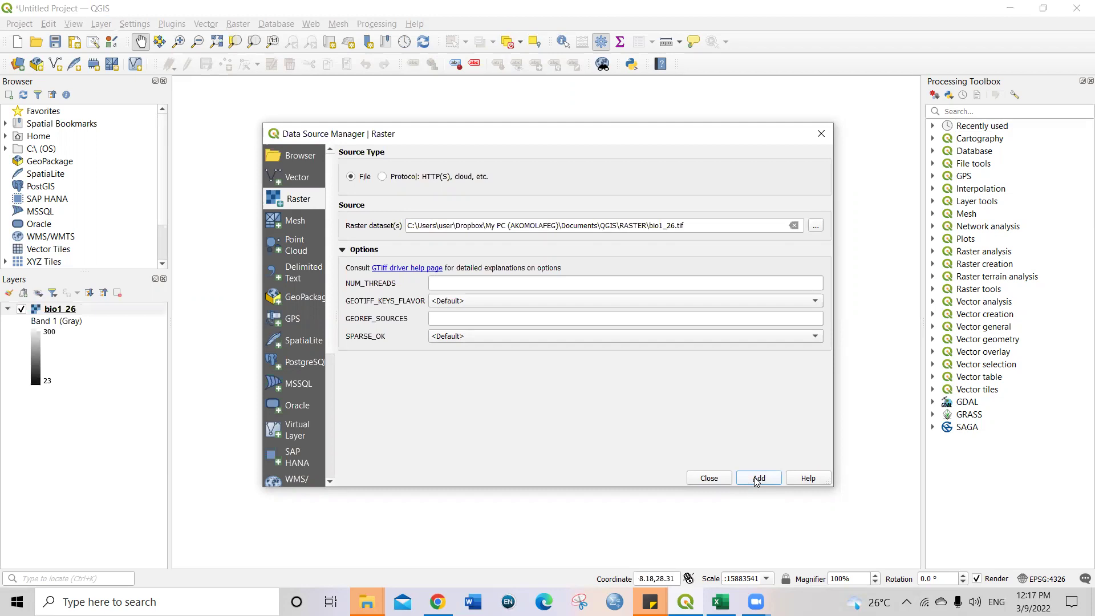
# Close the Data Source Manager, then reopen it via Layer > Add Layer > Add Delimited Text Layer
pyautogui.click(819, 135)
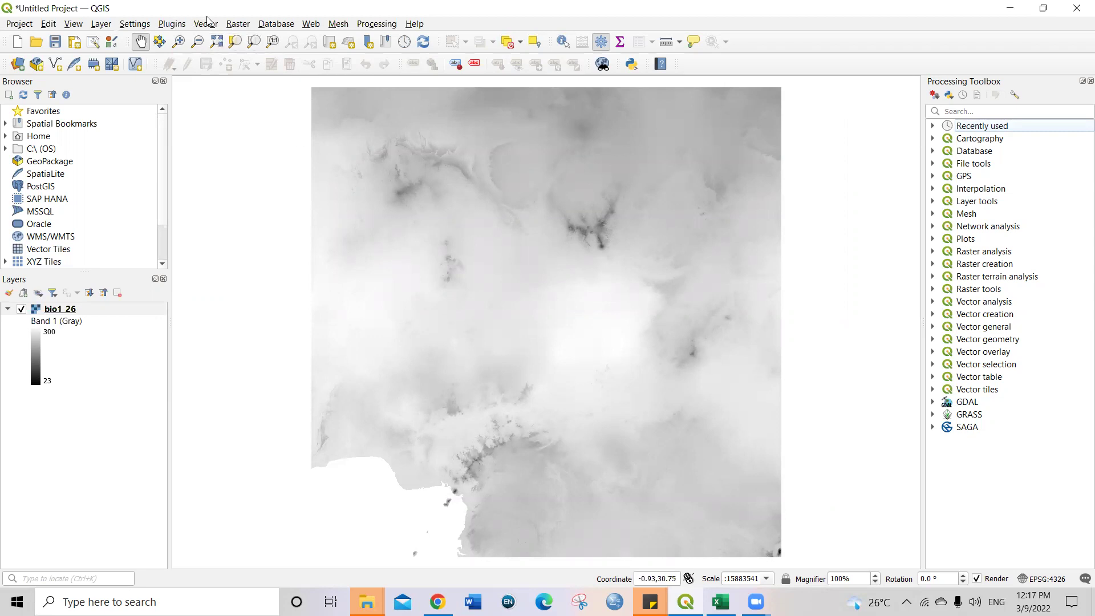
pyautogui.click(99, 25)
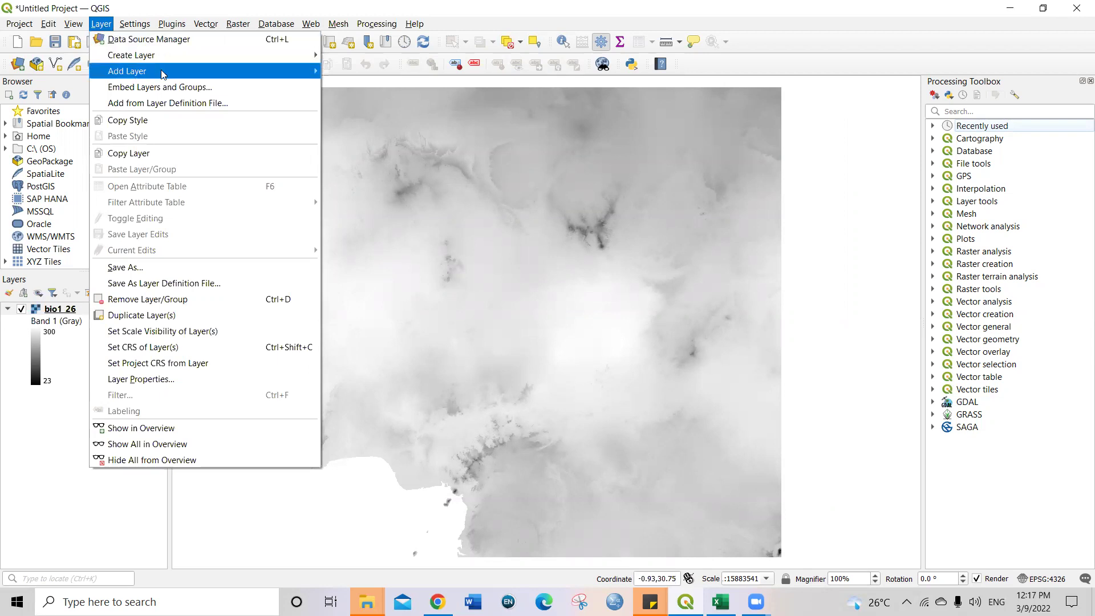
pyautogui.moveTo(182, 73)
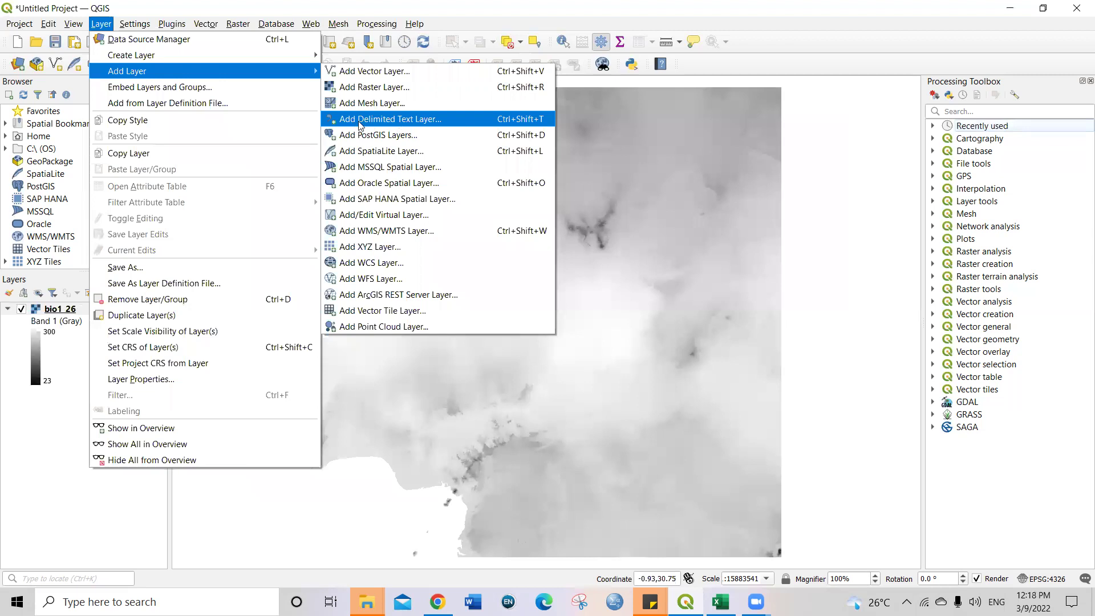
pyautogui.click(398, 127)
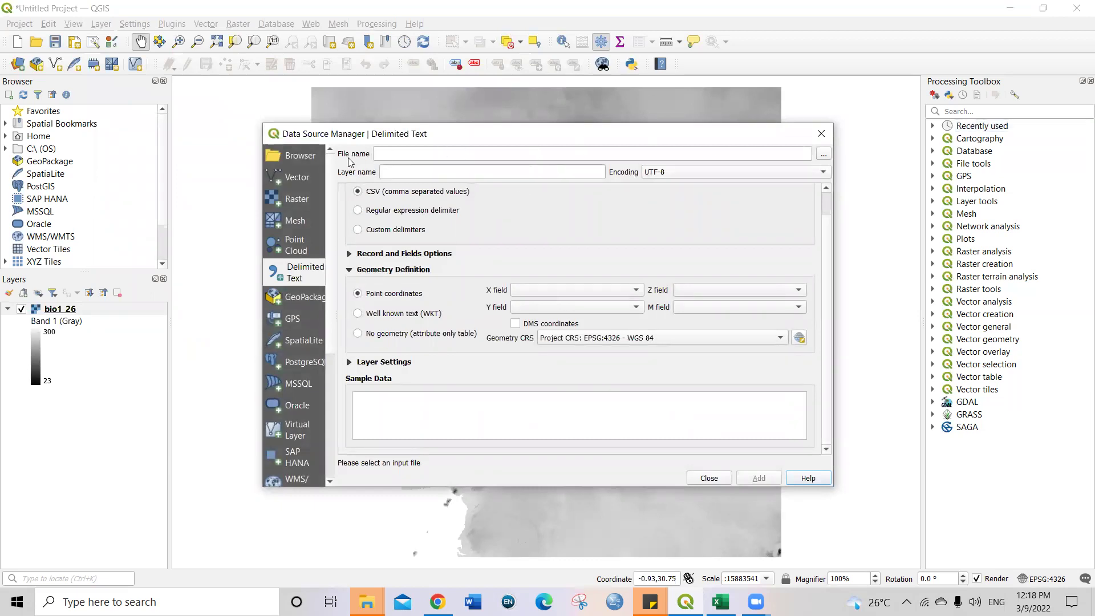
# Select Points.csv as the delimited text file to import
pyautogui.click(823, 155)
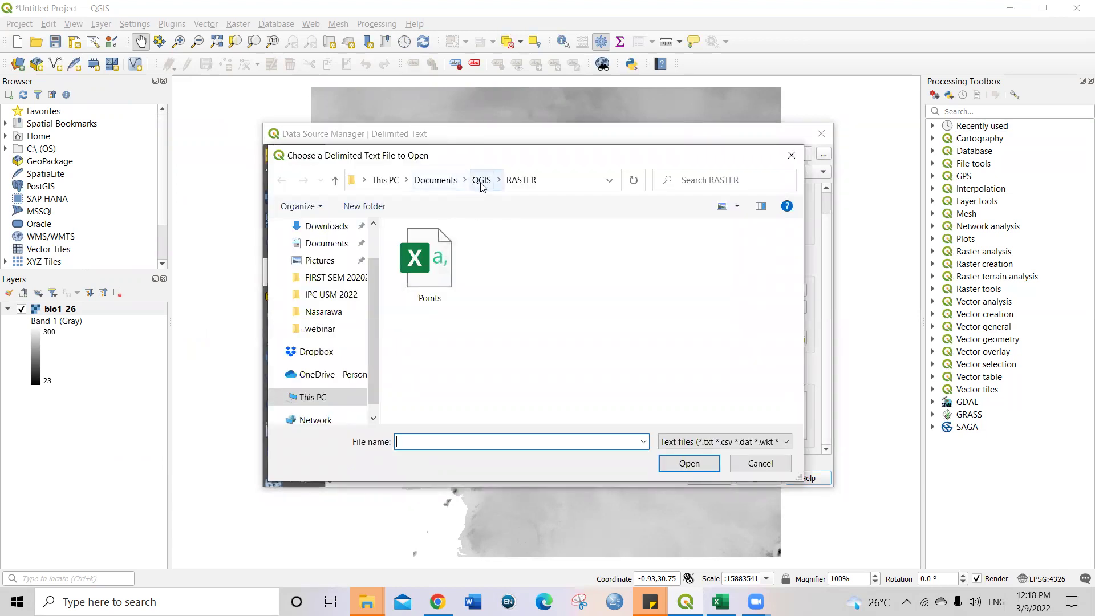
pyautogui.click(433, 282)
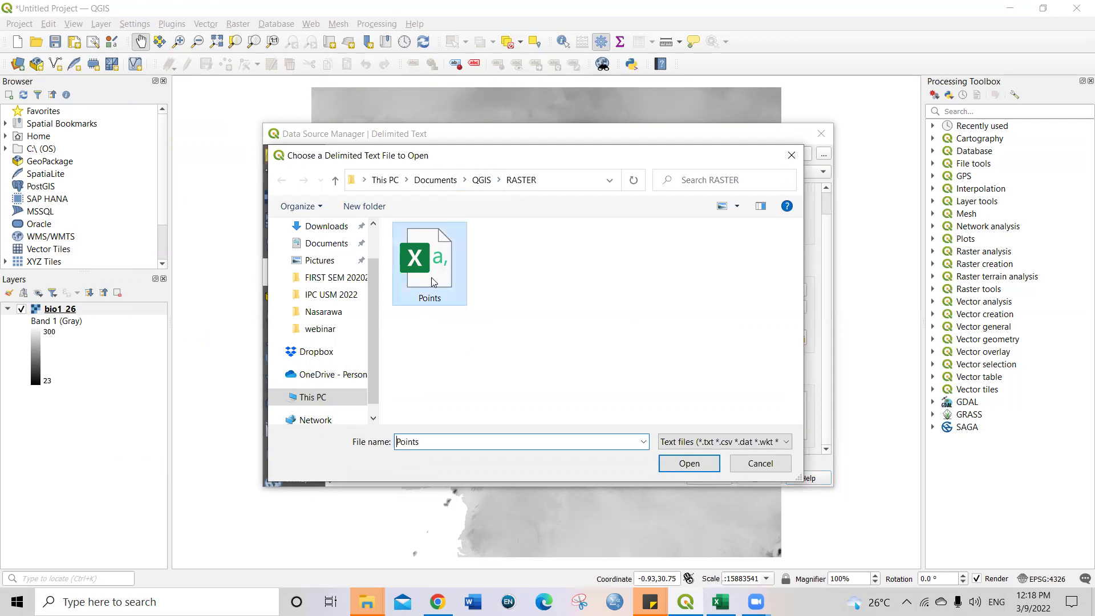
pyautogui.click(687, 463)
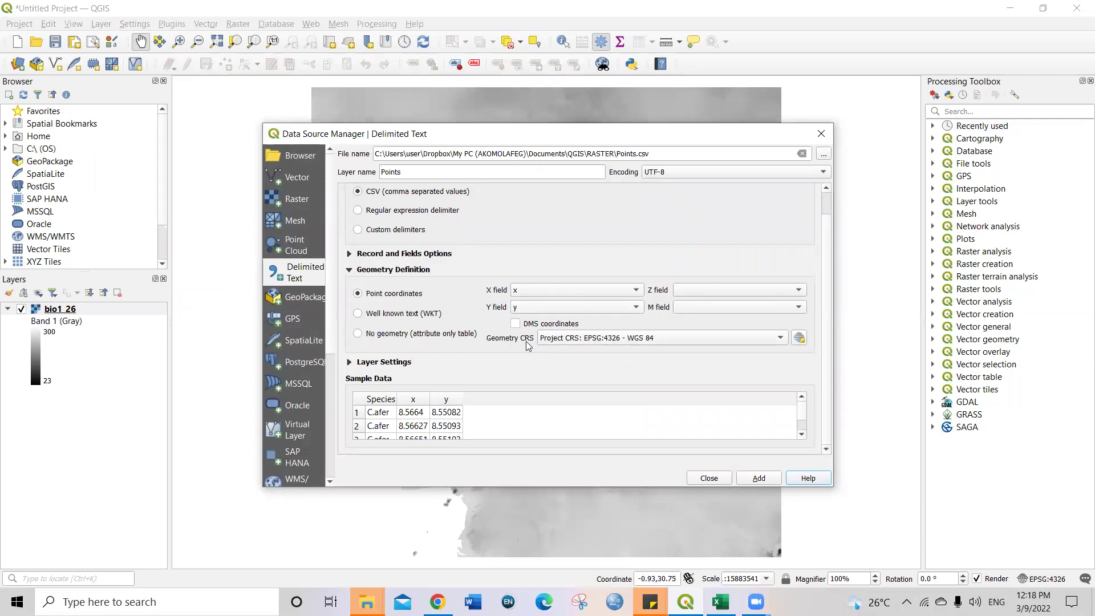
# Set the geometry CRS to EPSG:4326 - WGS 84 and add the Points layer
pyautogui.click(777, 337)
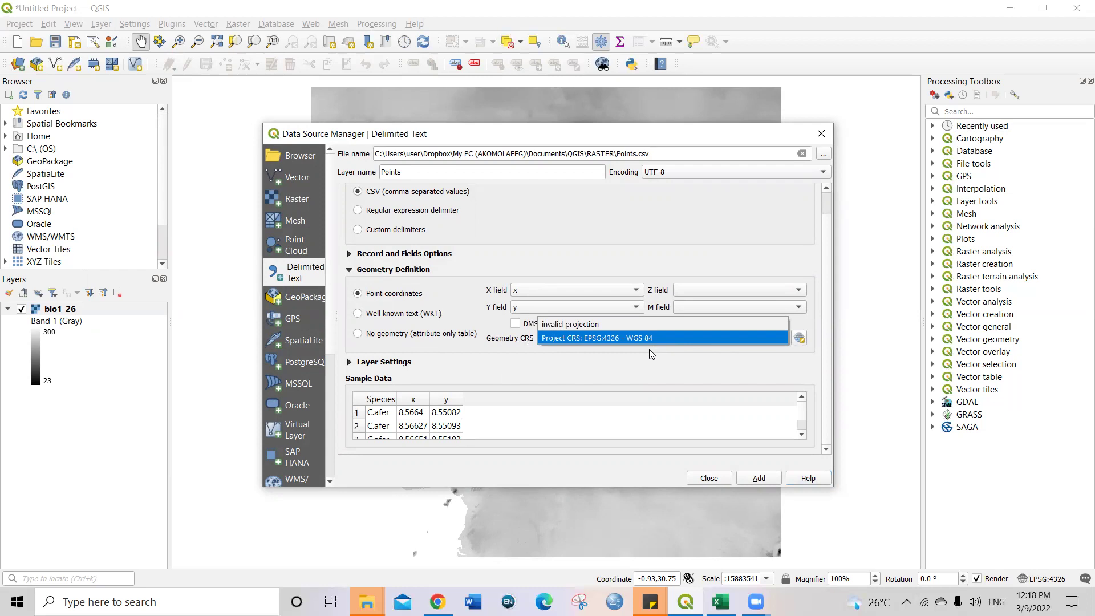
pyautogui.click(633, 344)
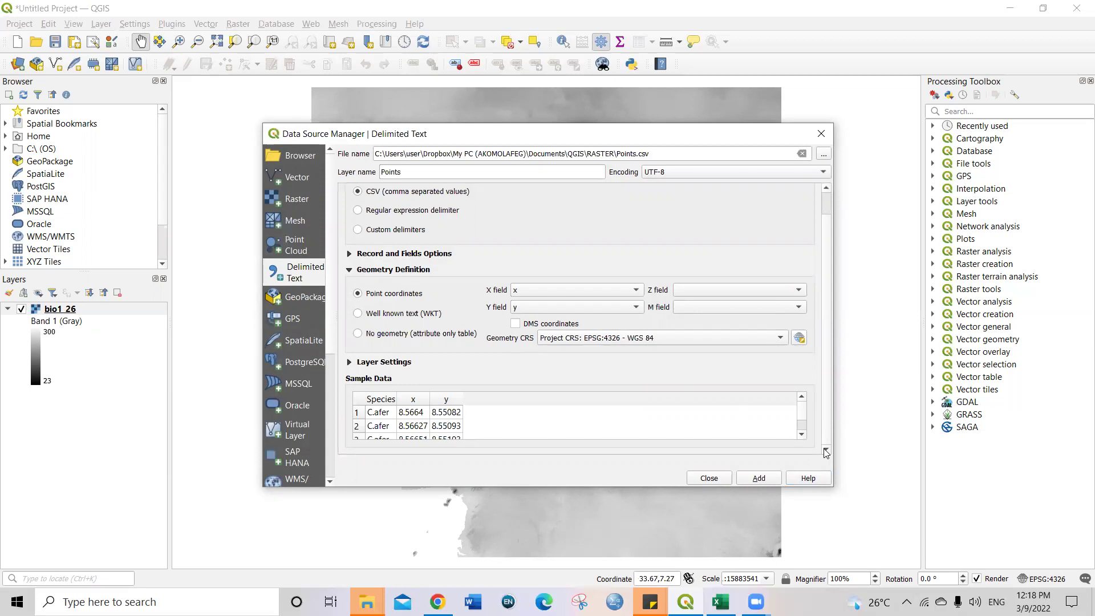
pyautogui.click(801, 436)
pyautogui.click(801, 435)
pyautogui.click(801, 436)
pyautogui.click(801, 435)
pyautogui.click(801, 435)
pyautogui.click(801, 436)
pyautogui.click(801, 436)
pyautogui.click(801, 436)
pyautogui.click(801, 436)
pyautogui.click(801, 436)
pyautogui.click(801, 436)
pyautogui.click(758, 479)
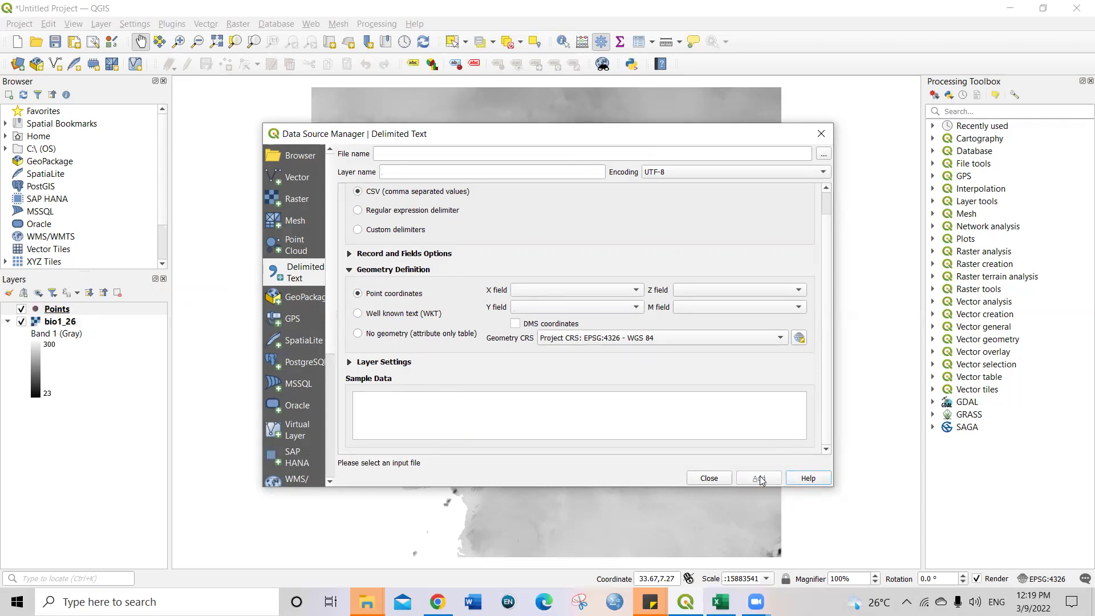
# Close the import window to view the Points location over the bio1_26 raster
pyautogui.click(820, 133)
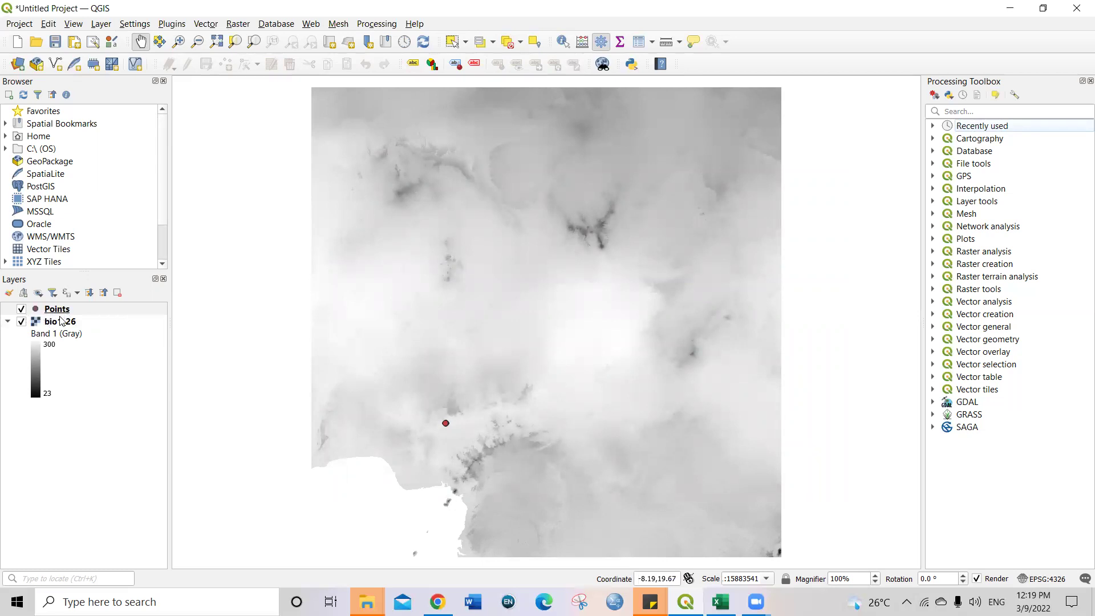
pyautogui.moveTo(65, 324)
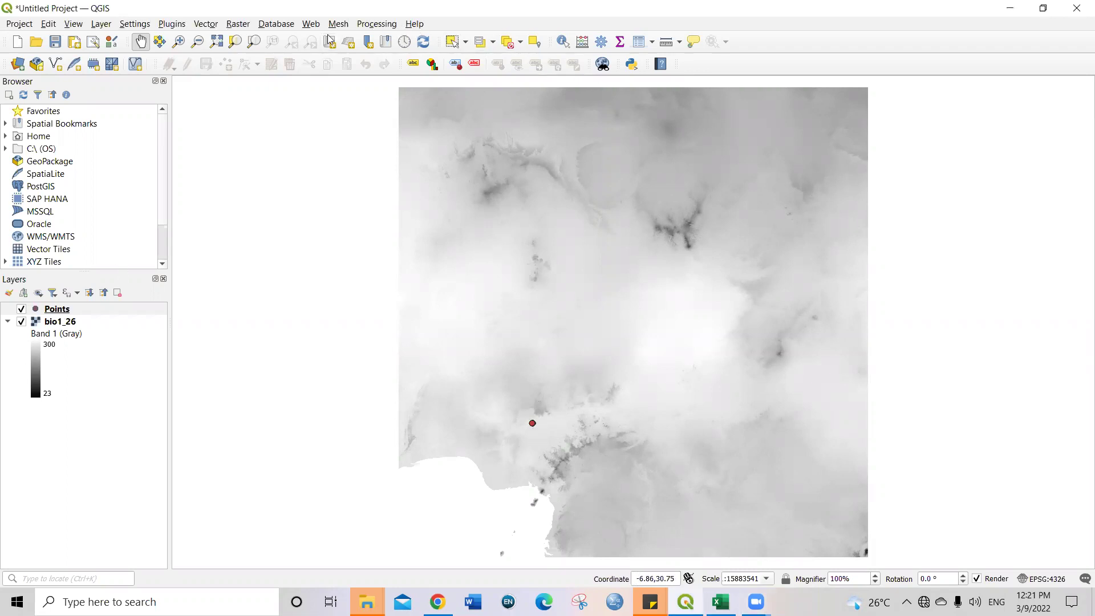
# Open the Processing Toolbox, expand Raster analysis, and launch Sample raster values
pyautogui.click(377, 26)
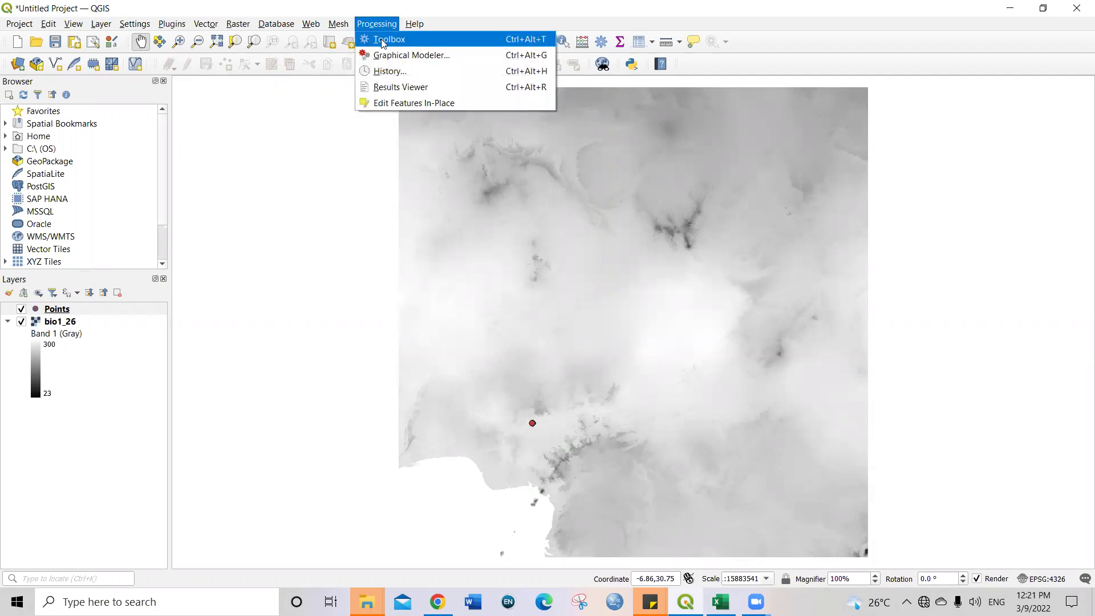
pyautogui.click(383, 41)
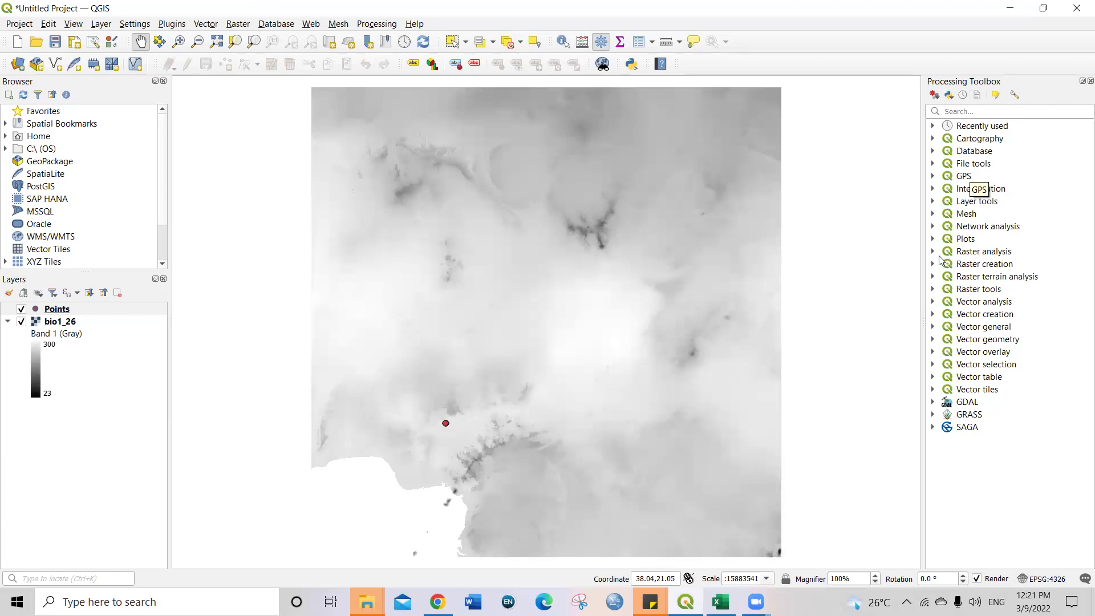
pyautogui.click(932, 252)
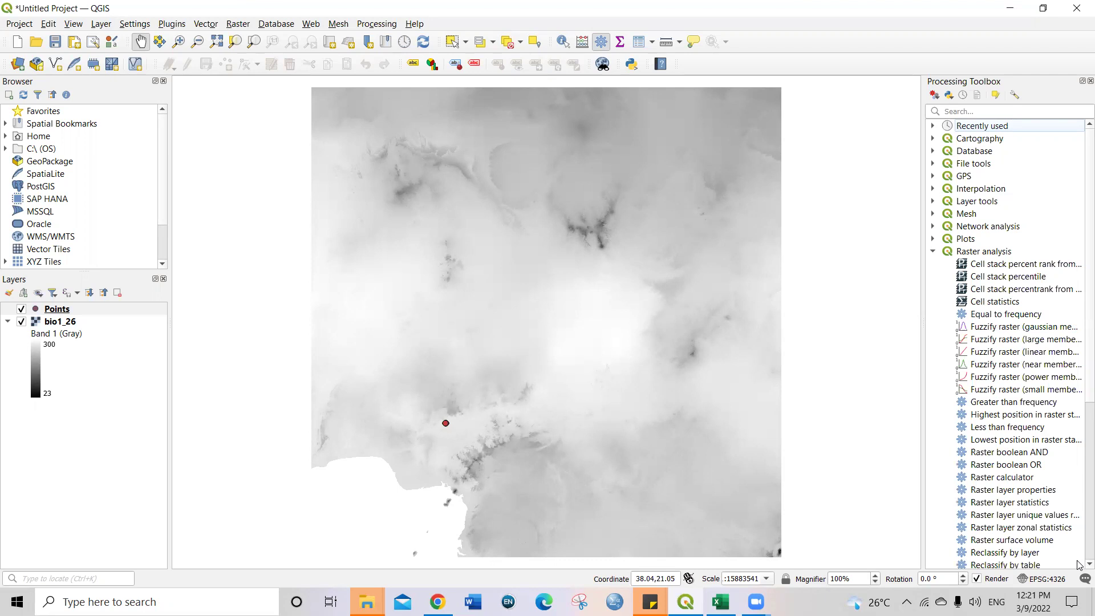
pyautogui.scroll(-2, 1079, 566)
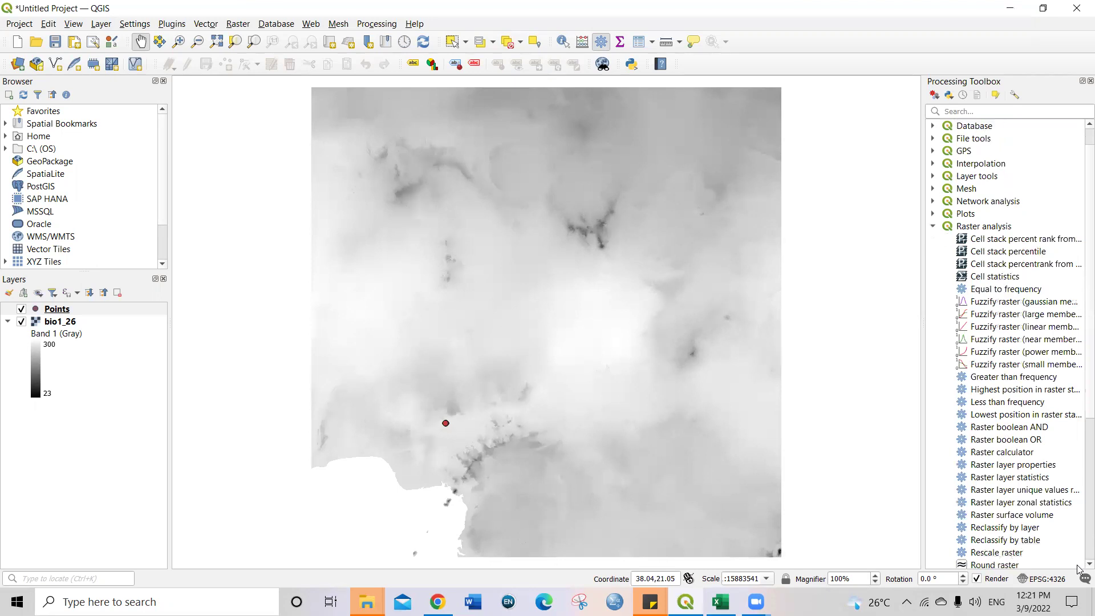
pyautogui.scroll(-3, 1078, 568)
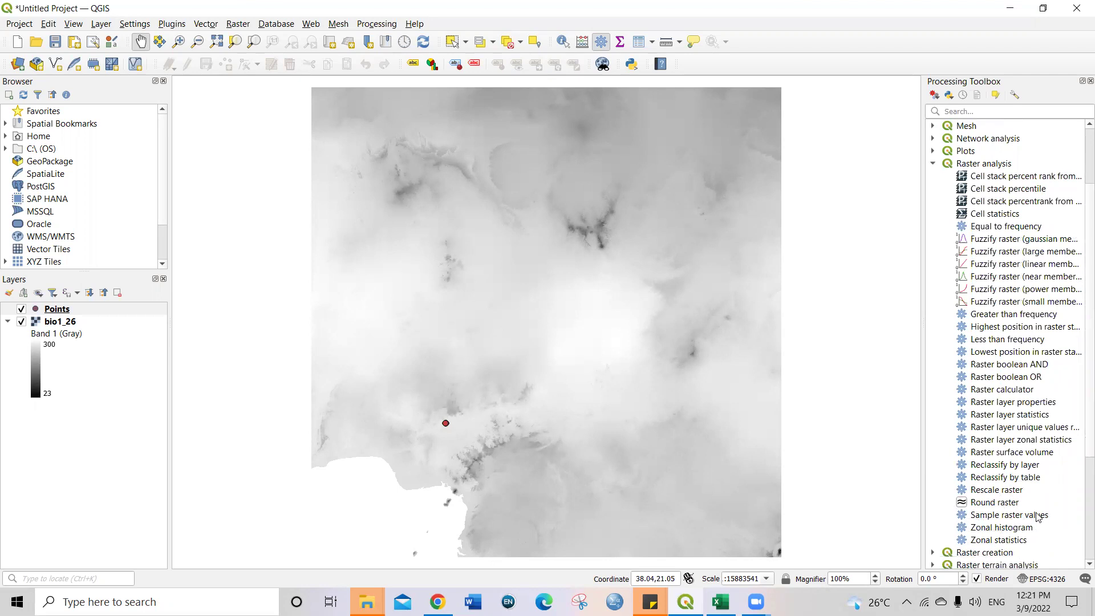
pyautogui.doubleClick(978, 515)
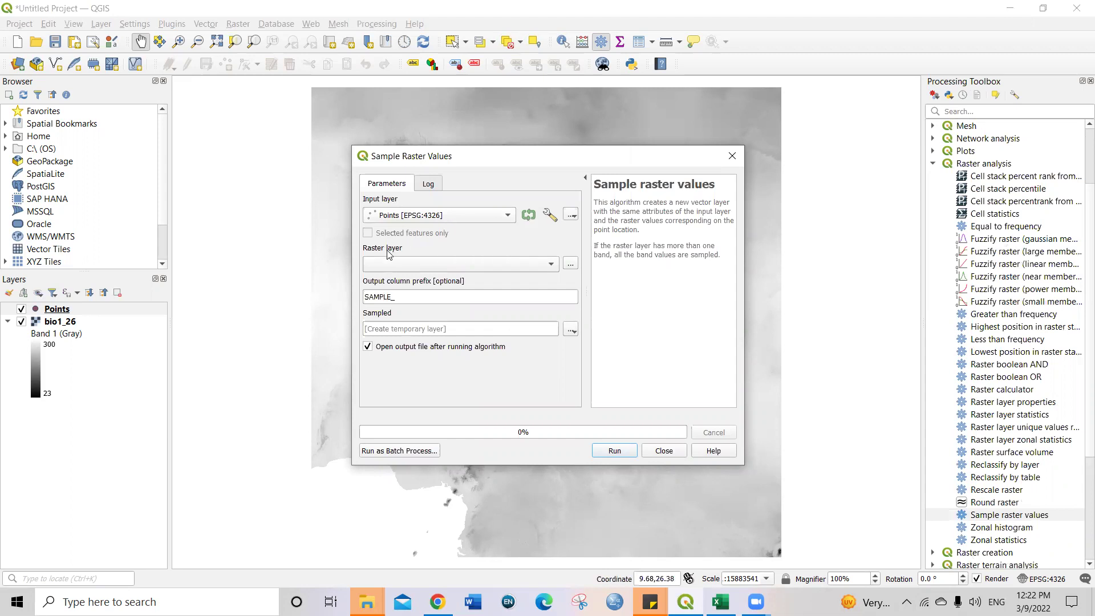
# Sample bio1_26 at the Points locations using the SAMPLE_ column prefix
pyautogui.click(462, 266)
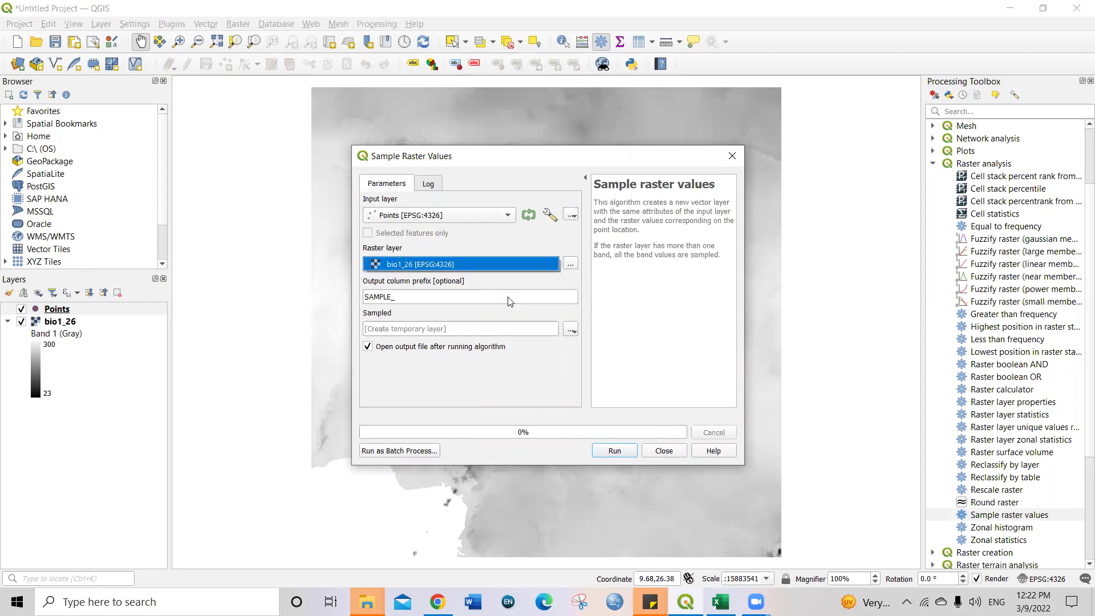
pyautogui.click(517, 285)
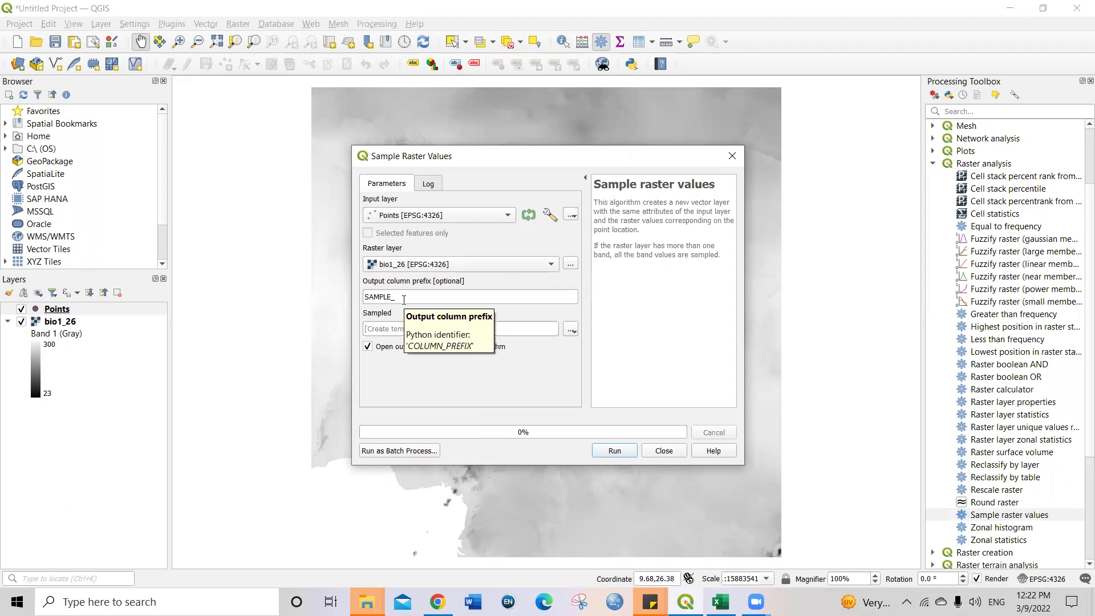
pyautogui.click(404, 299)
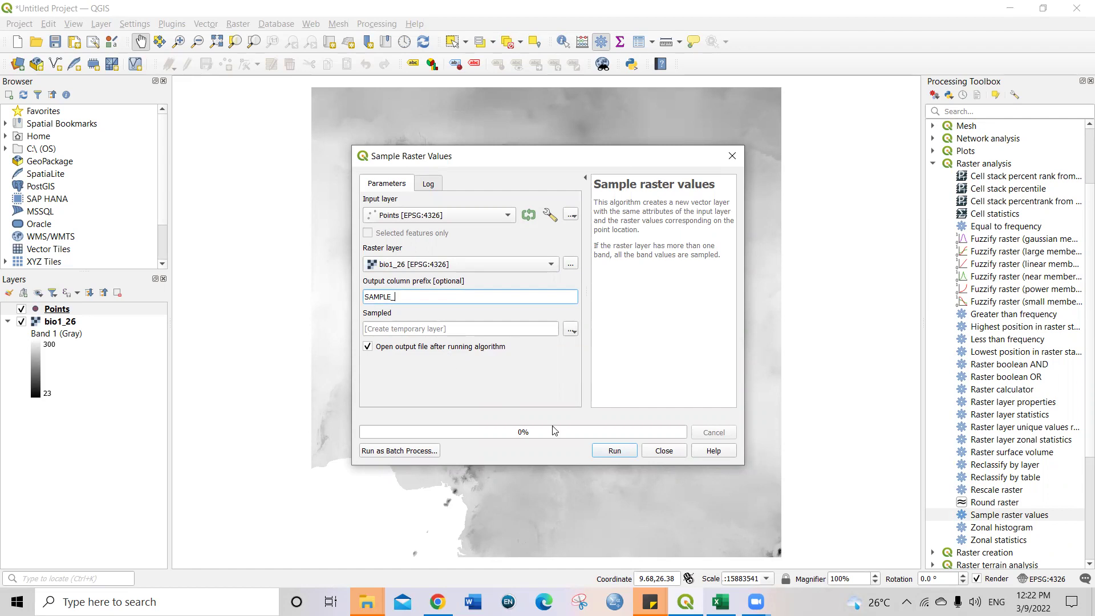
pyautogui.click(613, 450)
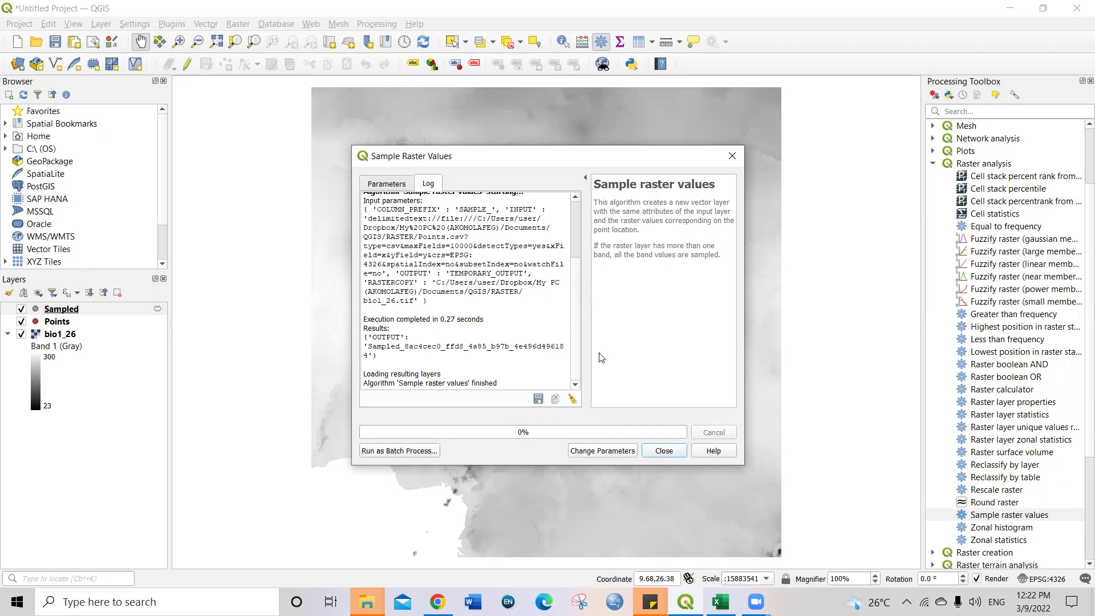
# Close the Sample Raster Values window and select the Points layer in the Layers panel
pyautogui.click(664, 451)
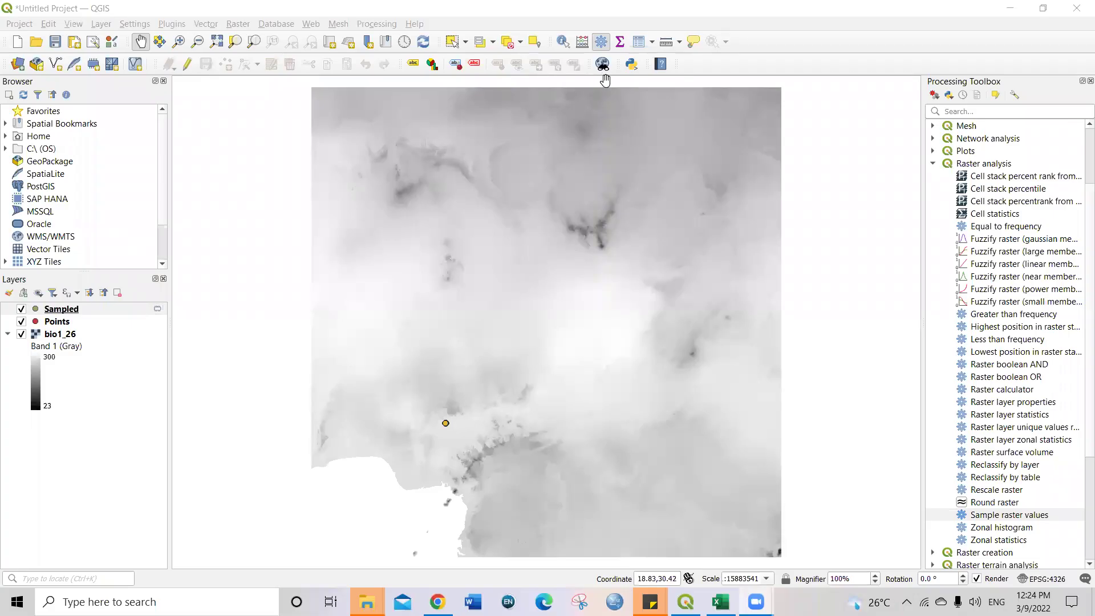
pyautogui.click(49, 324)
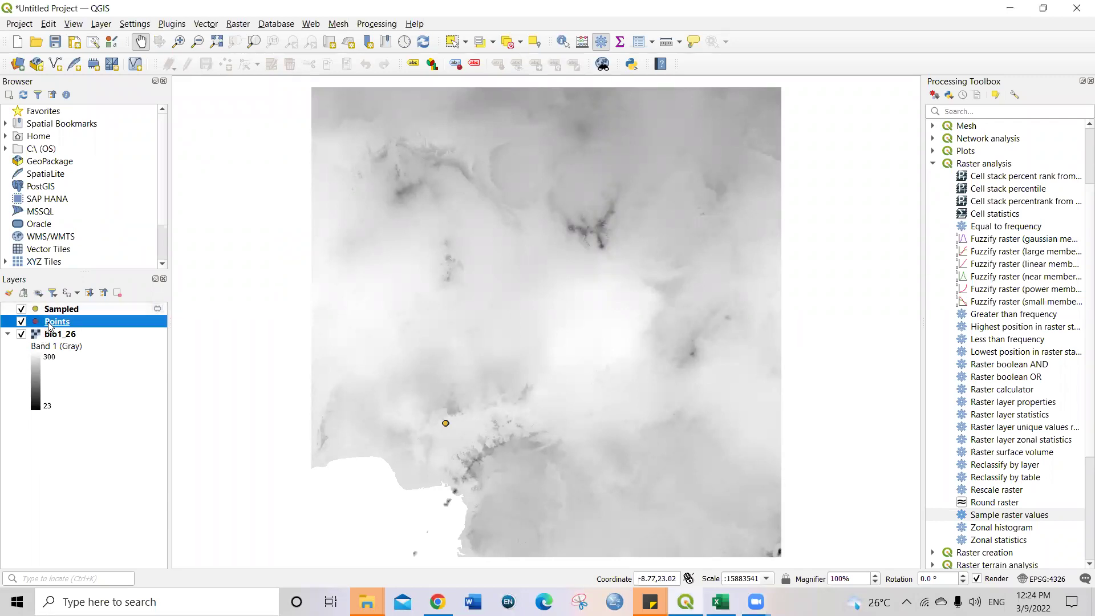
pyautogui.rightClick(50, 324)
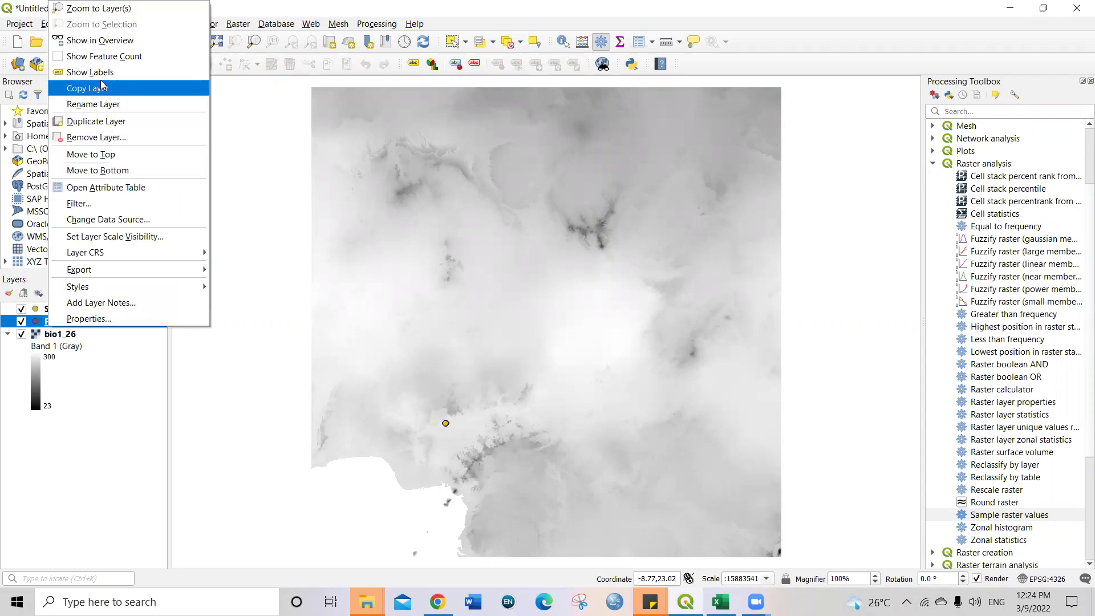
pyautogui.click(100, 191)
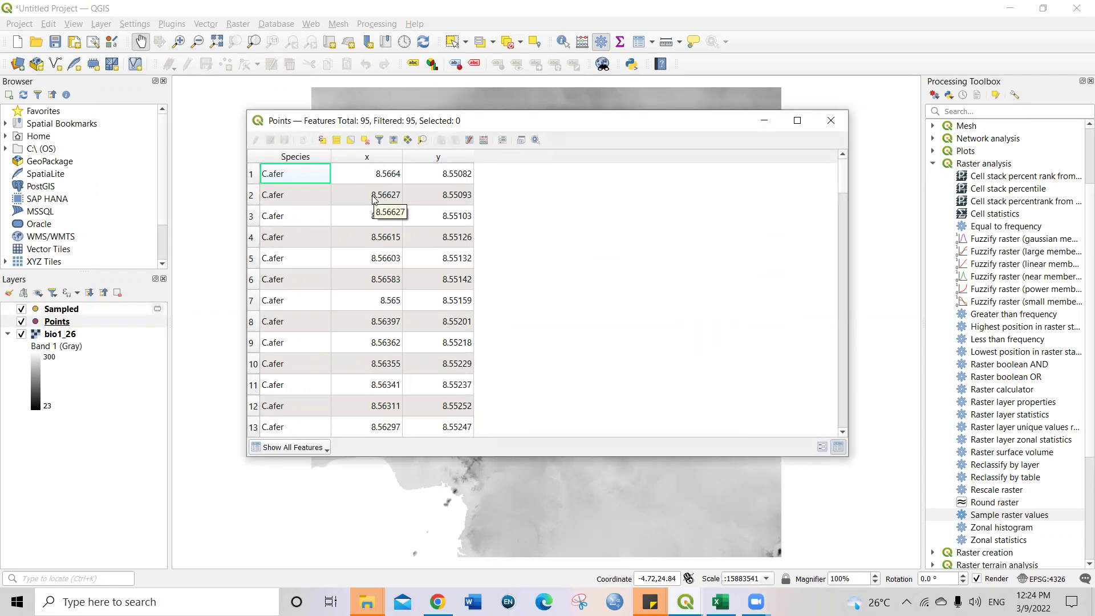
pyautogui.click(830, 121)
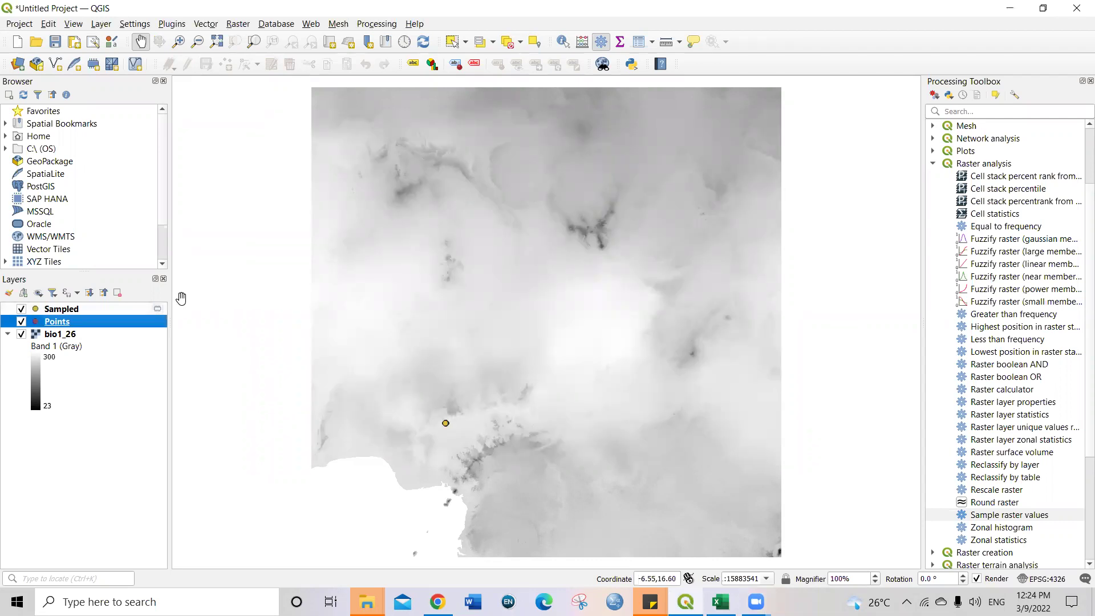
pyautogui.click(61, 310)
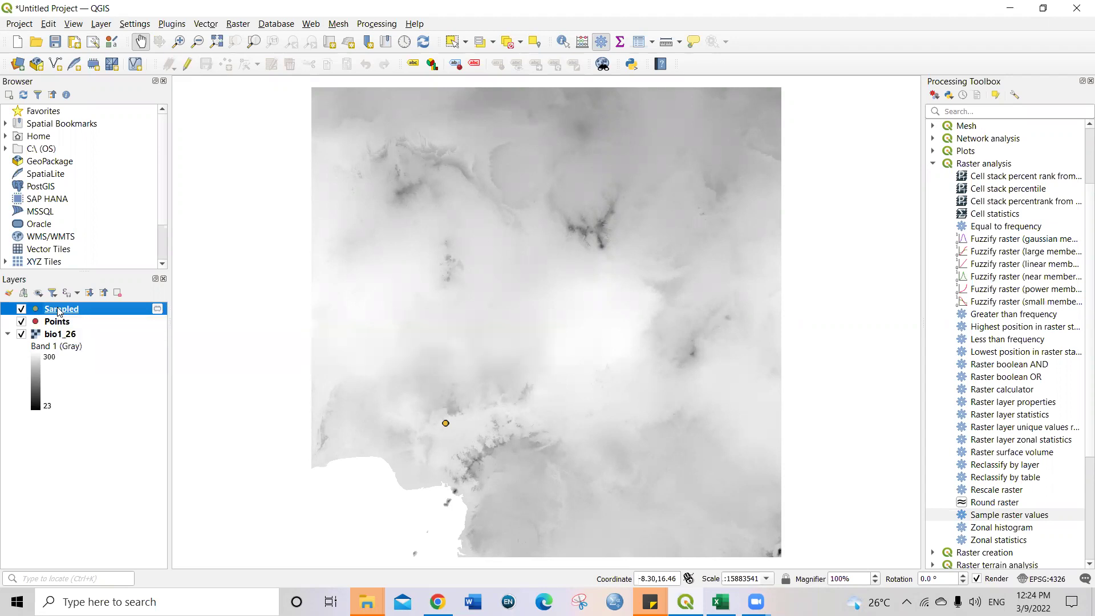
pyautogui.rightClick(59, 311)
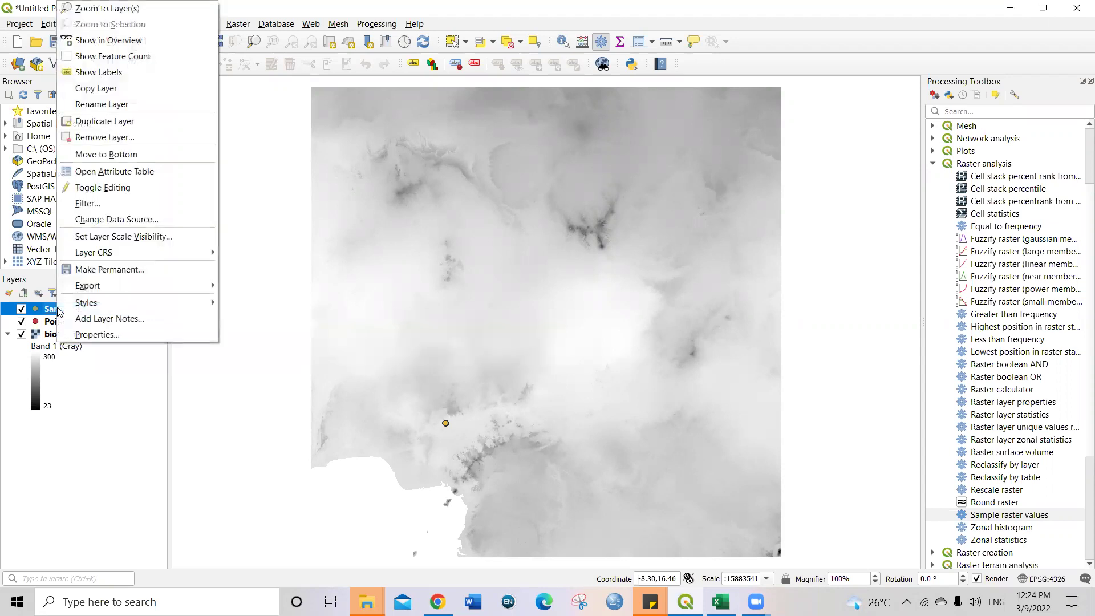
pyautogui.click(105, 171)
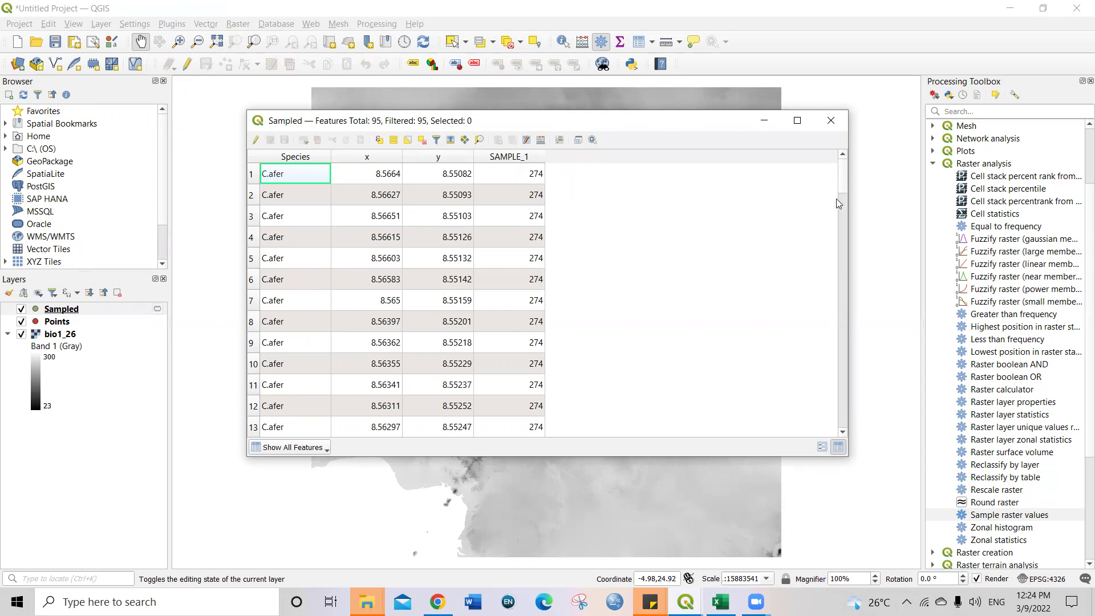
pyautogui.moveTo(838, 203); pyautogui.dragTo(839, 295)
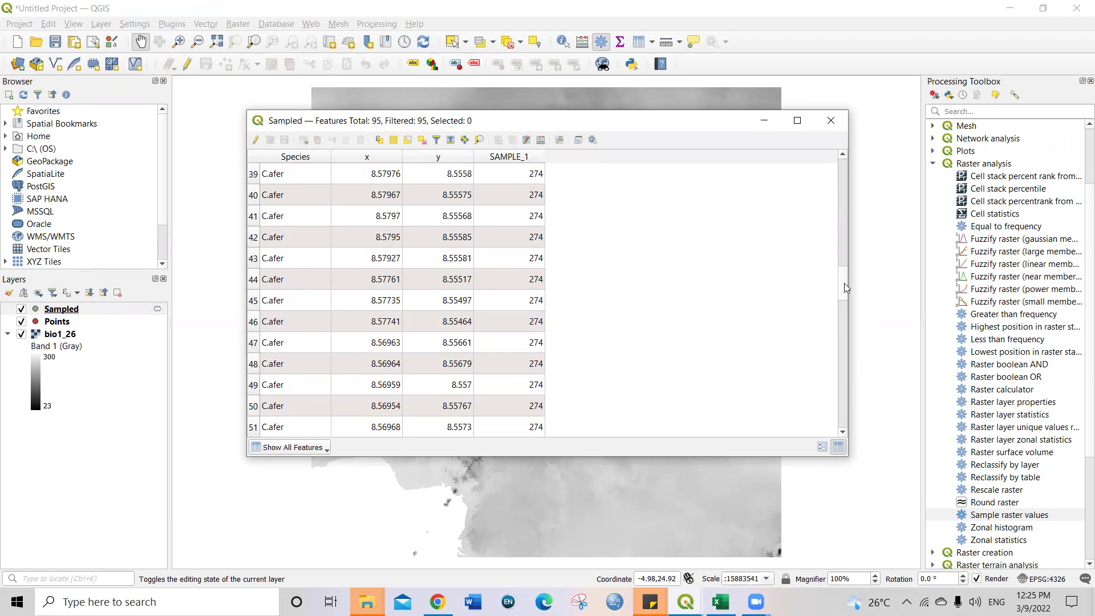
pyautogui.moveTo(844, 287); pyautogui.dragTo(840, 325)
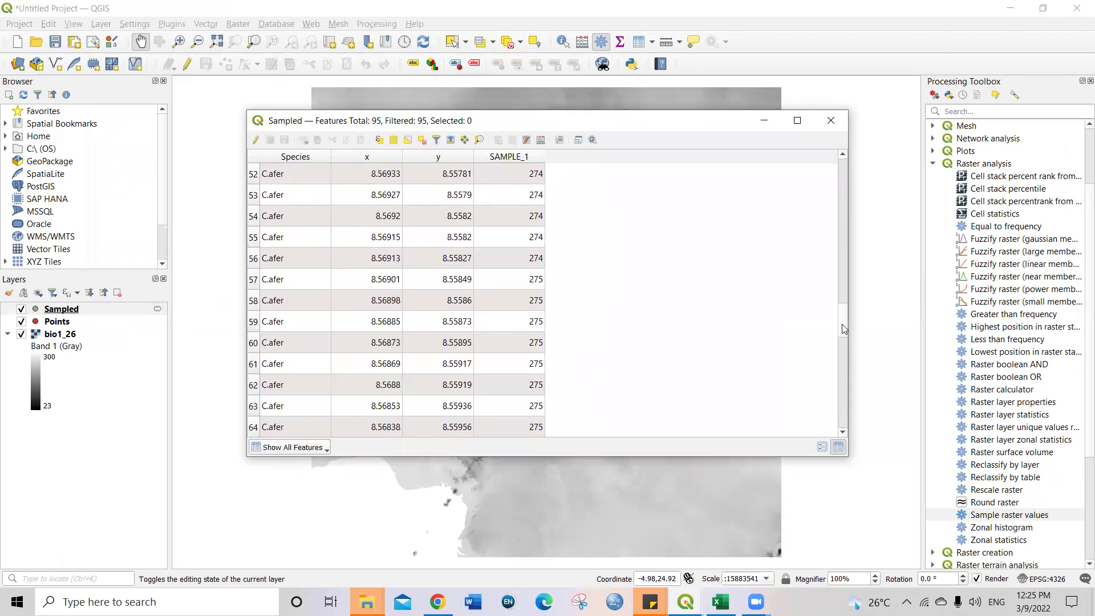
pyautogui.moveTo(844, 329); pyautogui.dragTo(841, 393)
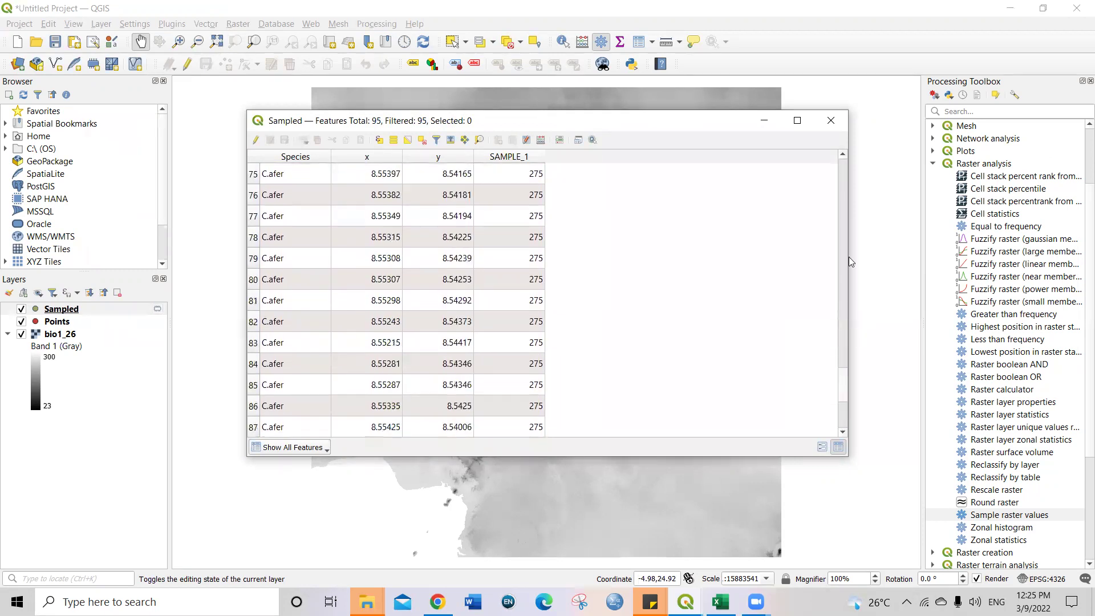
pyautogui.hotkey('ctrl', 'Home')
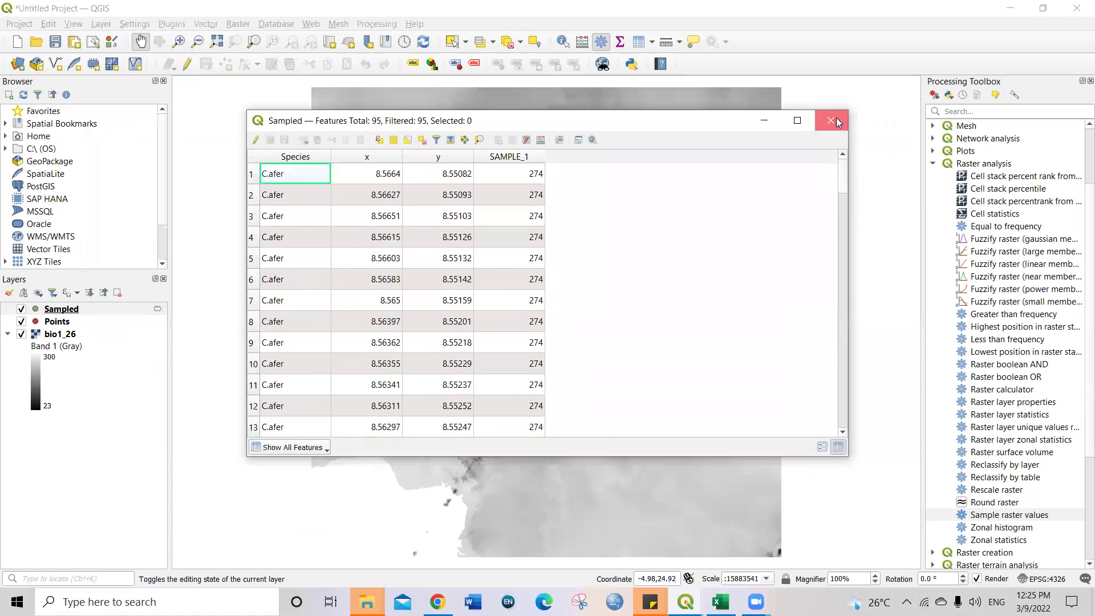
pyautogui.click(831, 121)
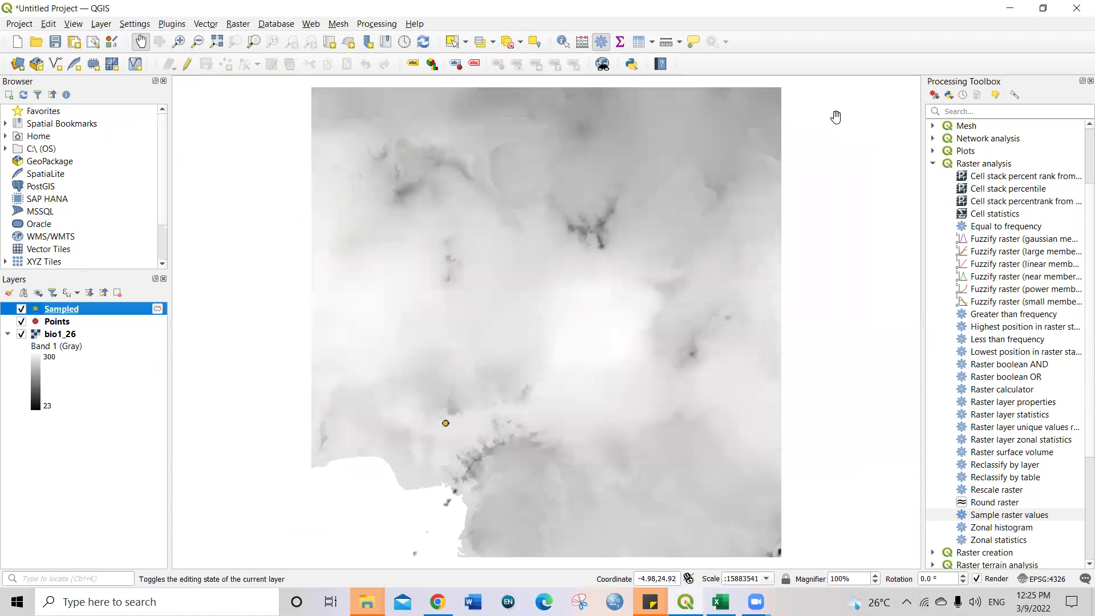
# Export the Sampled layer via Save Features As with Comma Separated Value [CSV] format
pyautogui.rightClick(56, 310)
pyautogui.moveTo(116, 292)
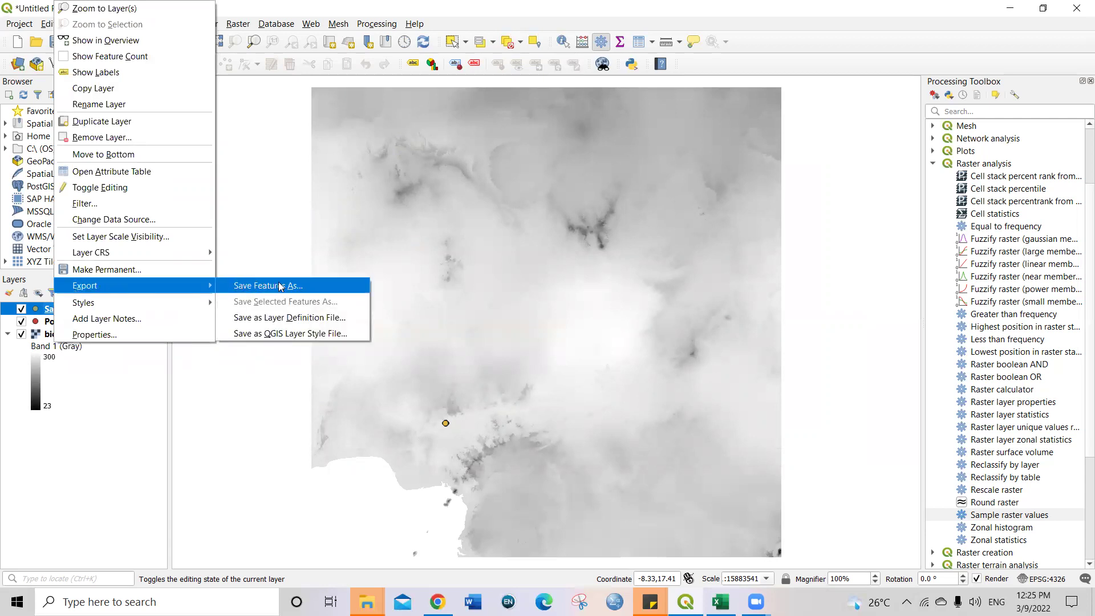
pyautogui.click(311, 291)
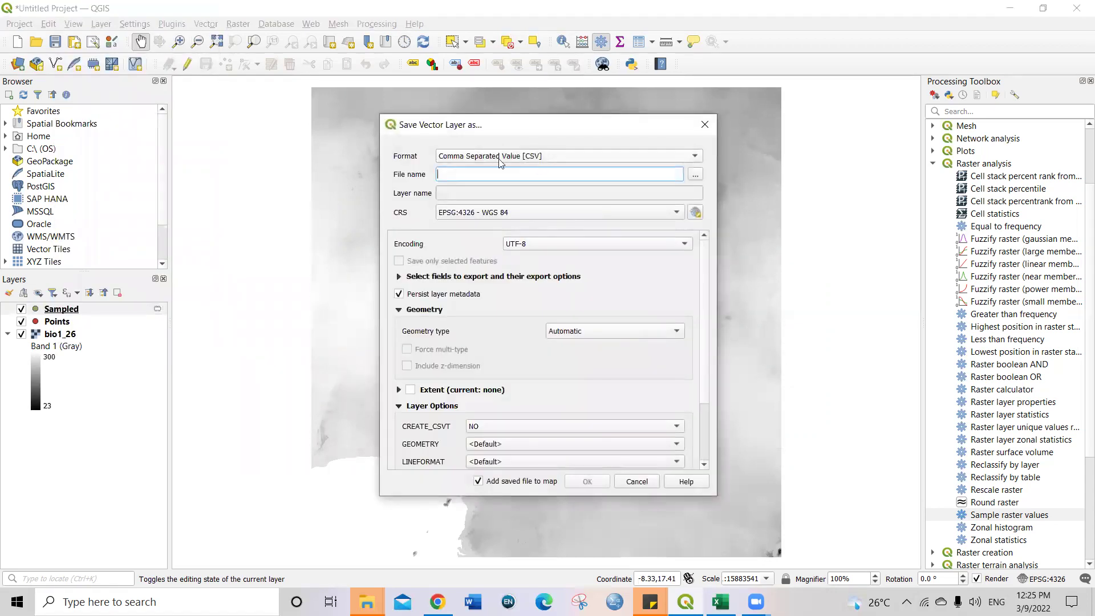
pyautogui.click(554, 157)
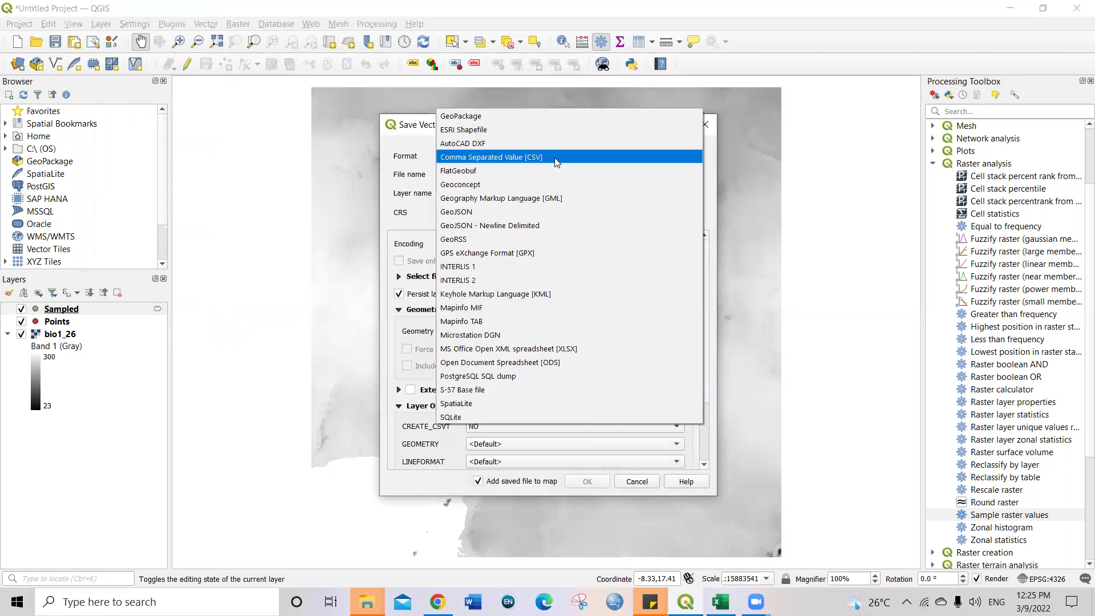
pyautogui.click(504, 164)
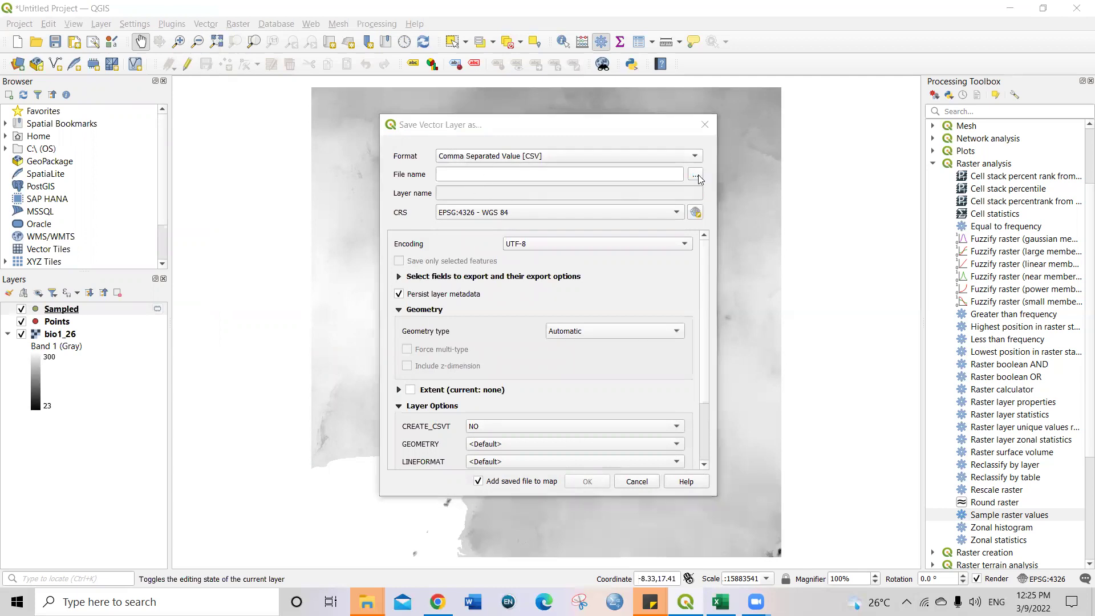
# Set the output file name to bio1 in the QGIS RASTER folder
pyautogui.click(698, 174)
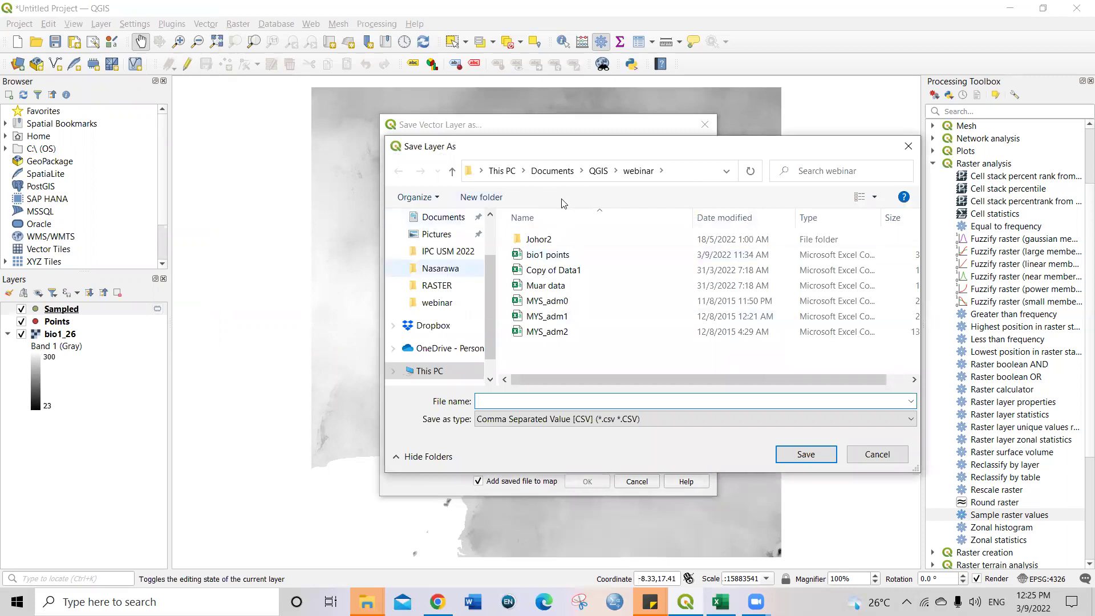
pyautogui.click(599, 172)
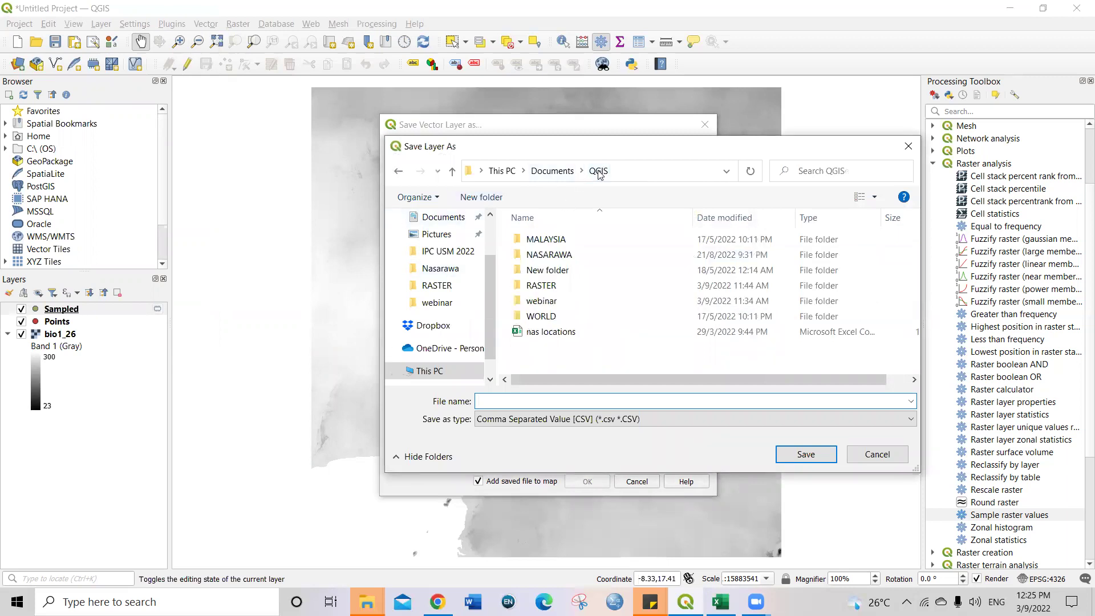
pyautogui.click(530, 288)
pyautogui.doubleClick(530, 288)
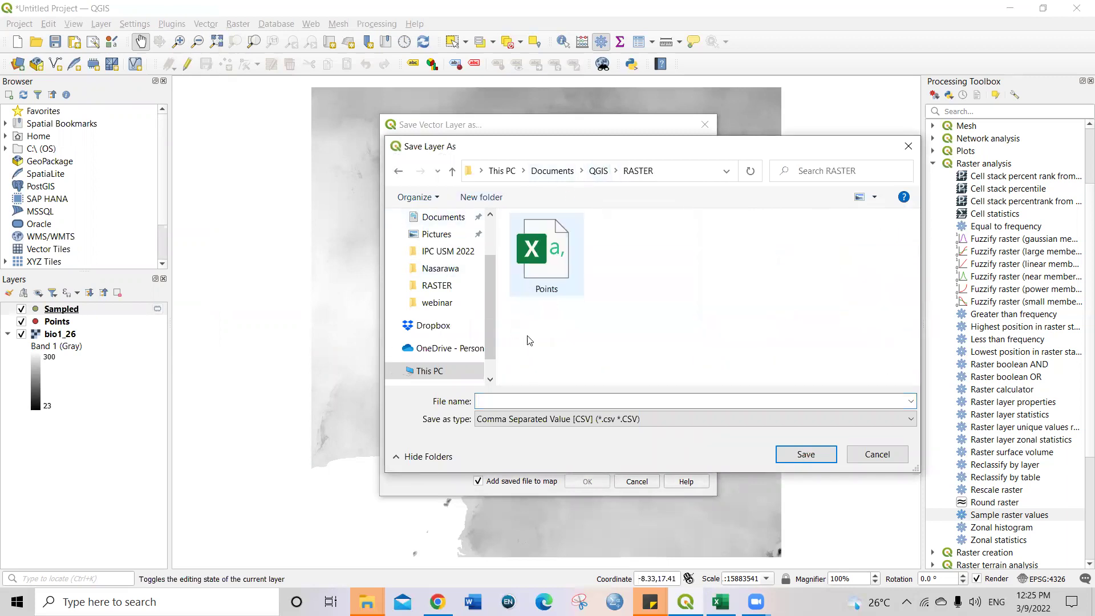
pyautogui.click(508, 399)
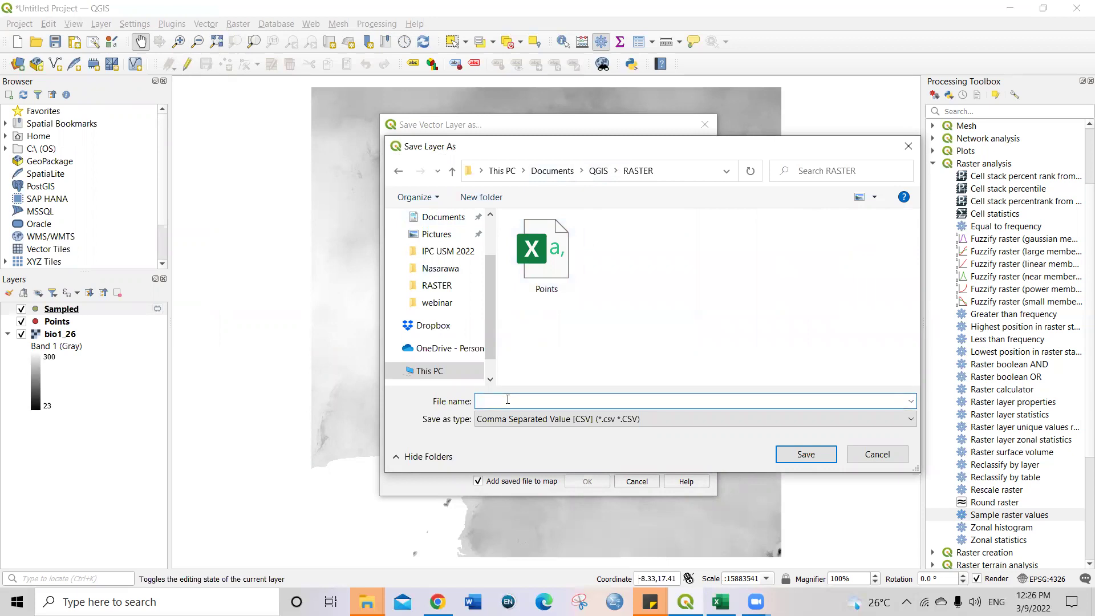
pyautogui.write('bio1')
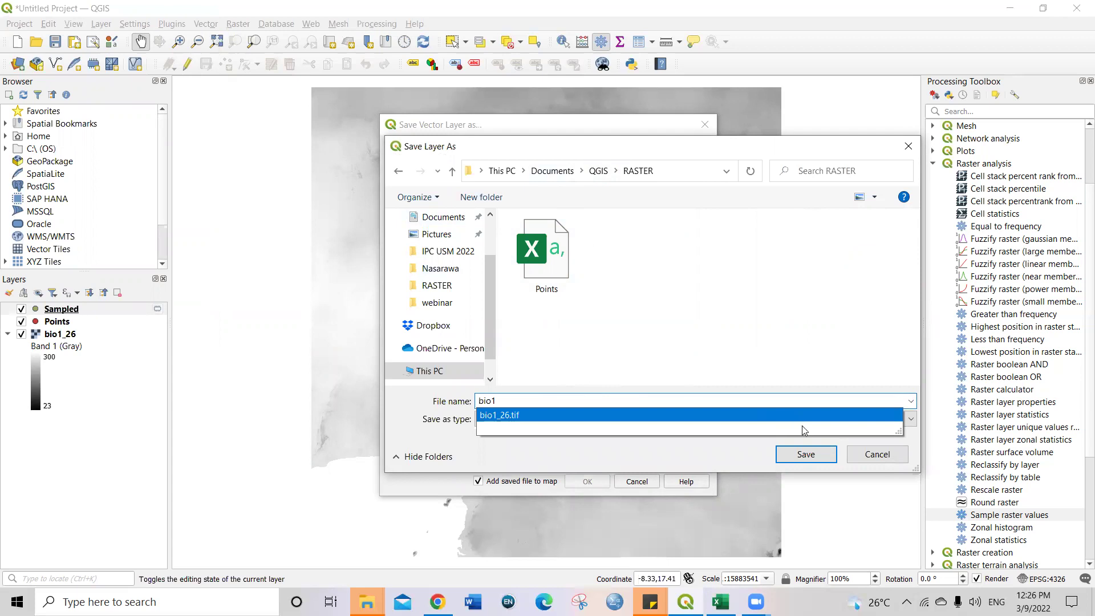
pyautogui.click(807, 458)
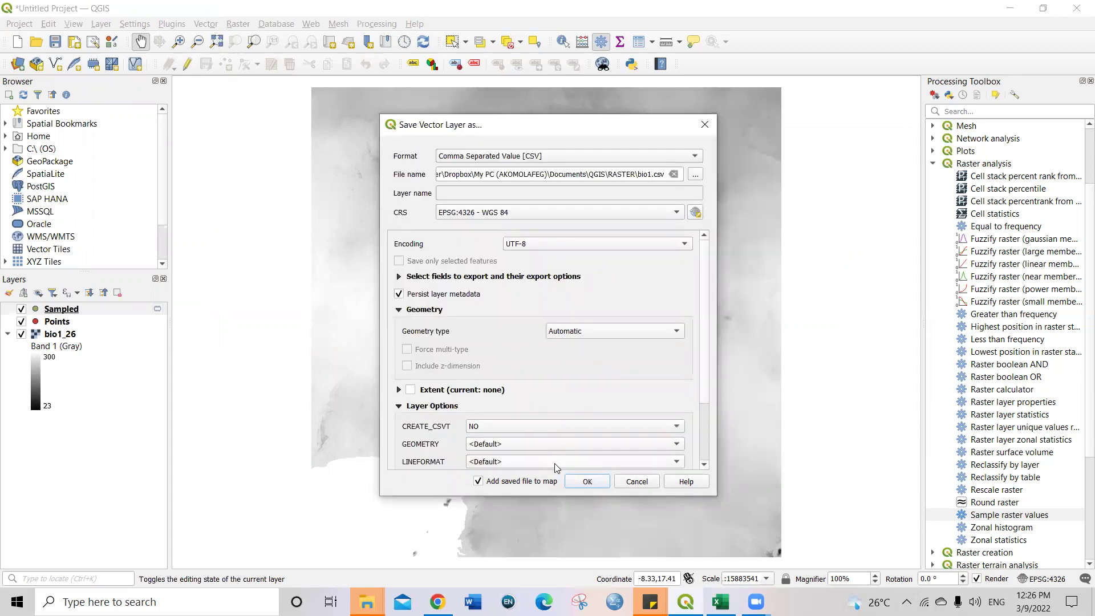
# Confirm the export so bio1.csv is written and added to the project as the bio1 layer
pyautogui.click(587, 481)
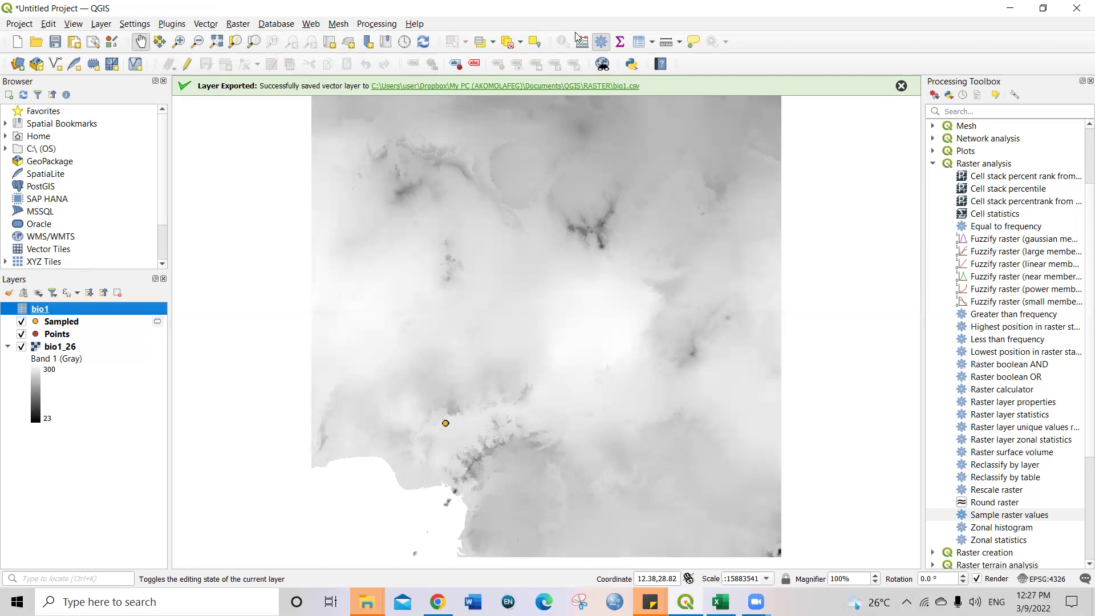
pyautogui.click(618, 42)
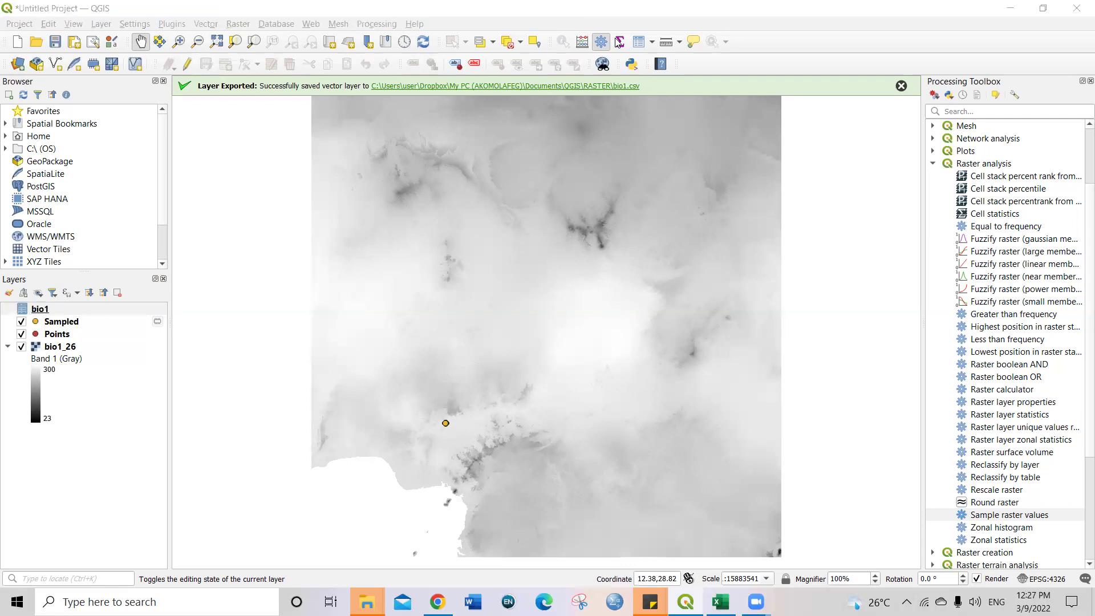